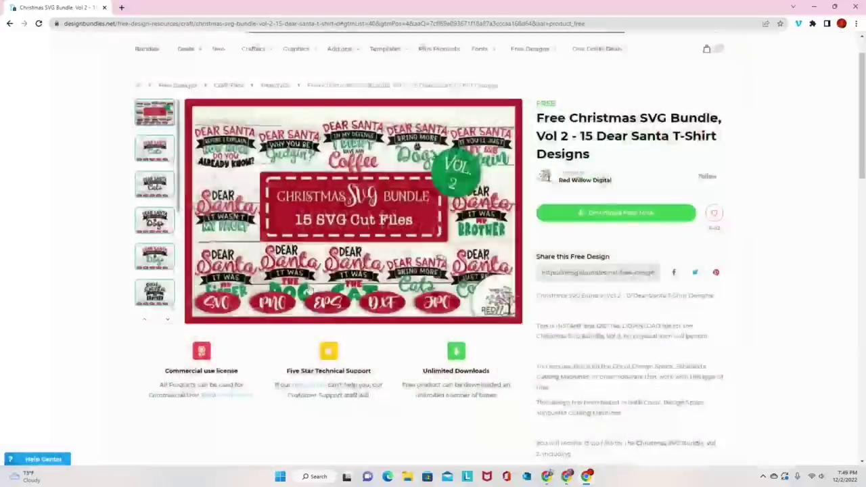
Step: Download the free Christmas SVG Bundle, Vol 2 - 15 Dear Santa T-Shirt Designs
scroll(512, 174, "up", 1)
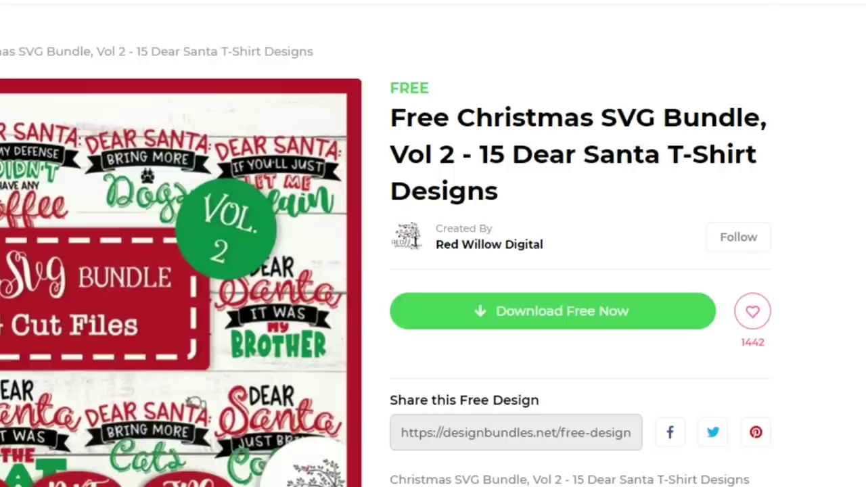
left_click(555, 319)
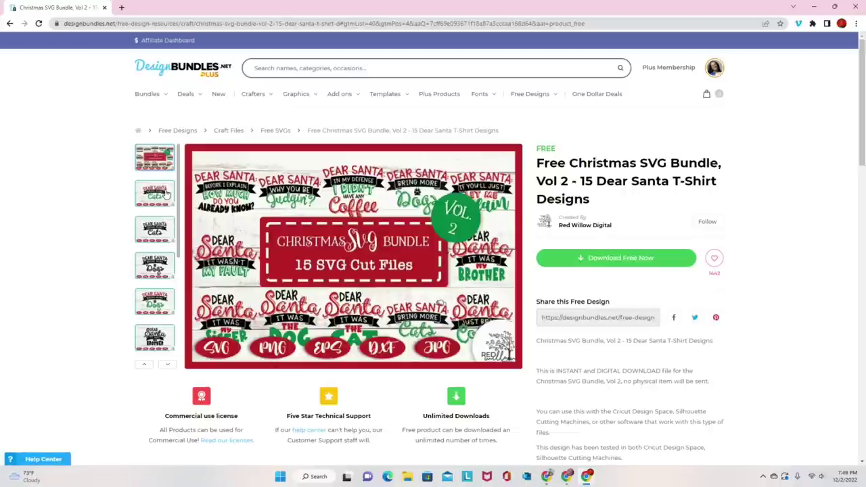
Step: Search the Plus Products library for "peace love chr" and look through the matching designs
mouse_move(302, 95)
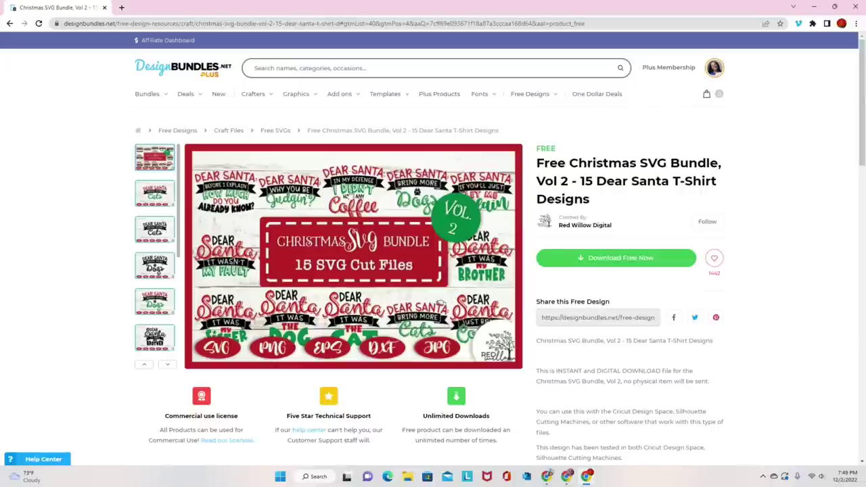
left_click(439, 94)
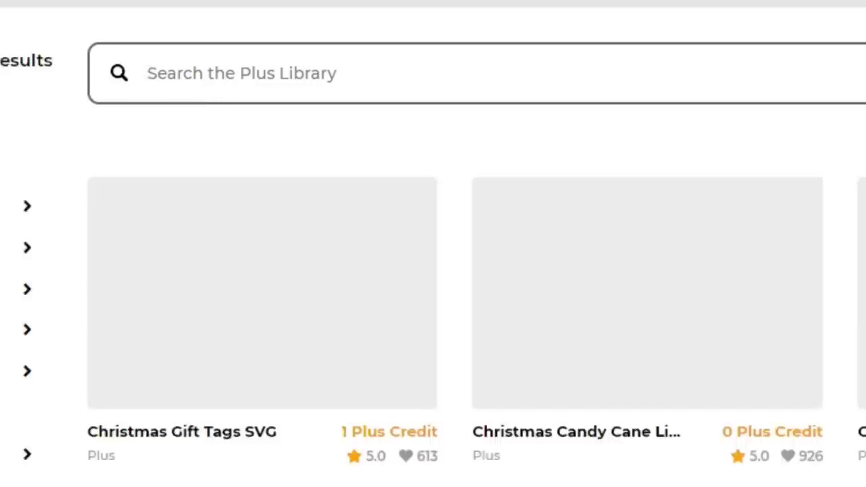
type("peac")
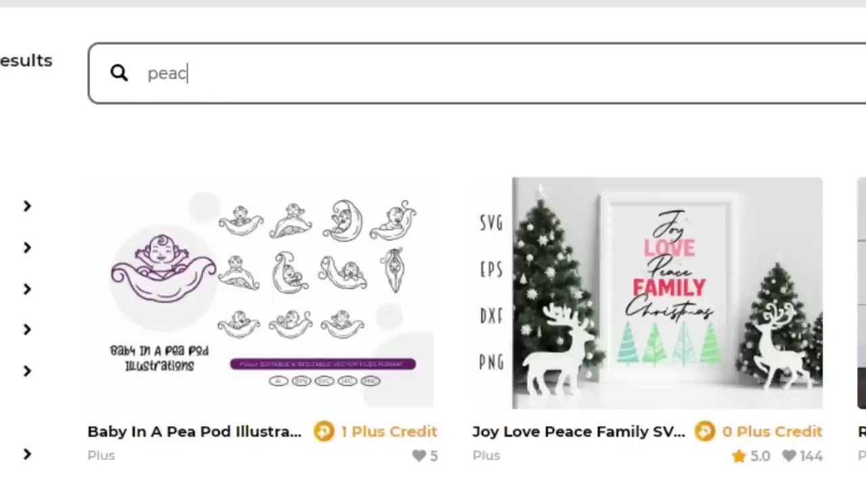
type("e lov")
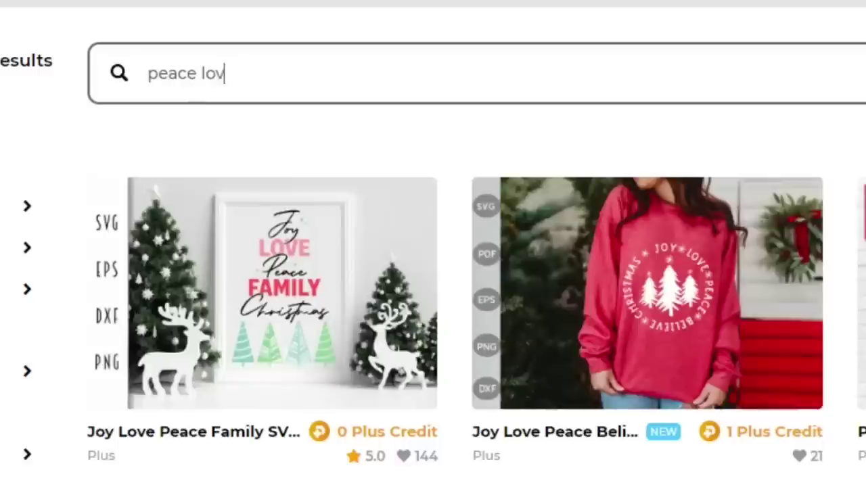
type("e chr")
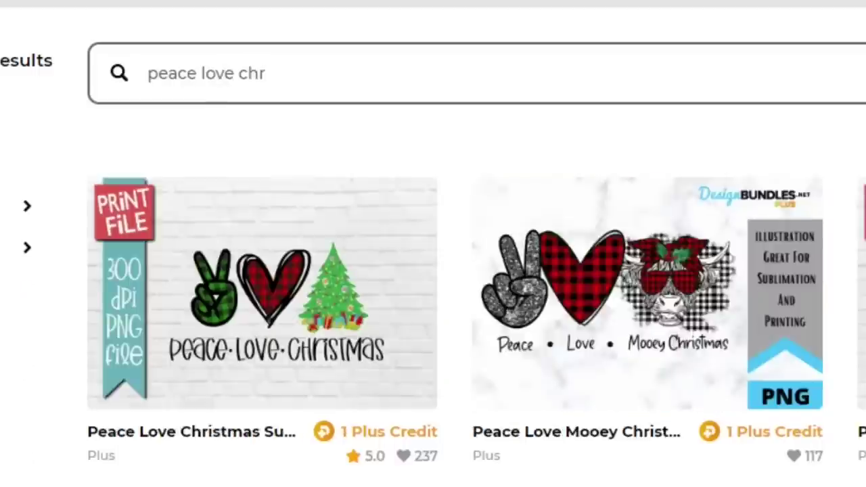
left_click(197, 283)
scroll(199, 293, "down", 3)
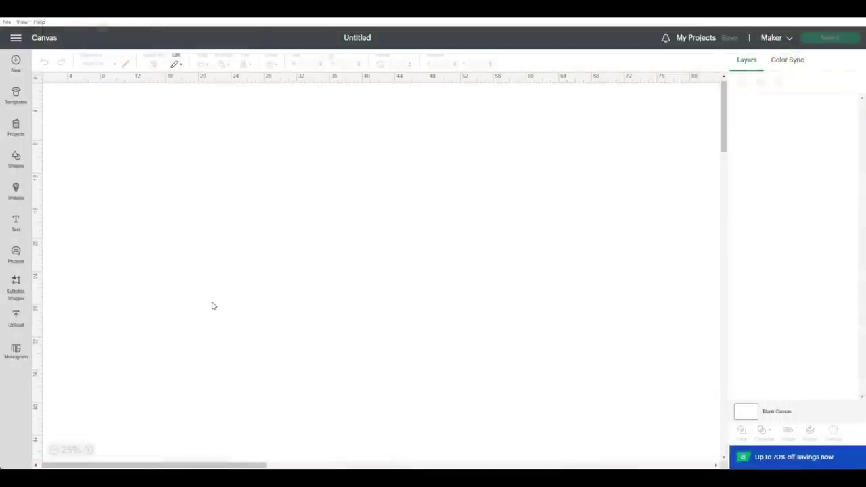
Step: Add a rounded square to the canvas, enlarge it to about 13.83 in and place it near X 23.2, Y 13.3
left_click(16, 157)
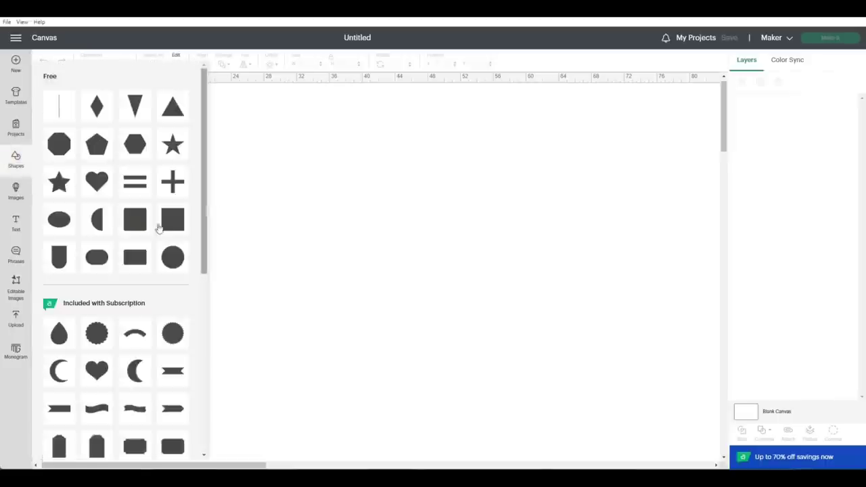
left_click(134, 223)
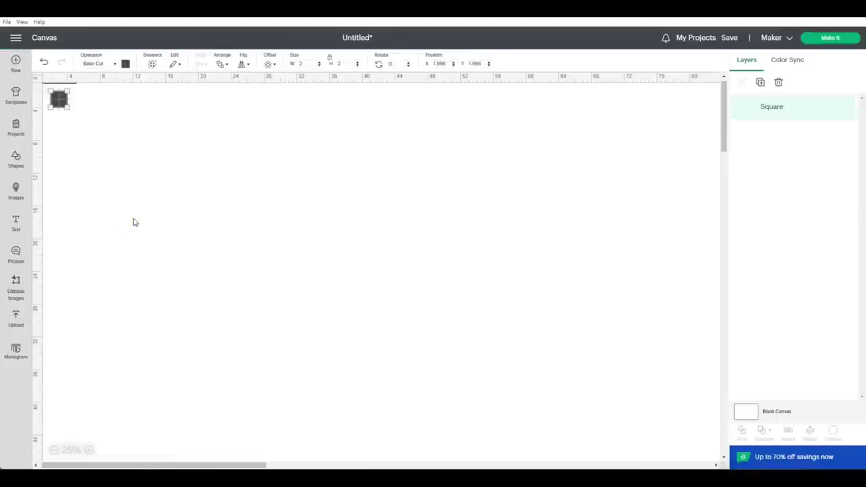
left_click_drag(67, 108, 284, 253)
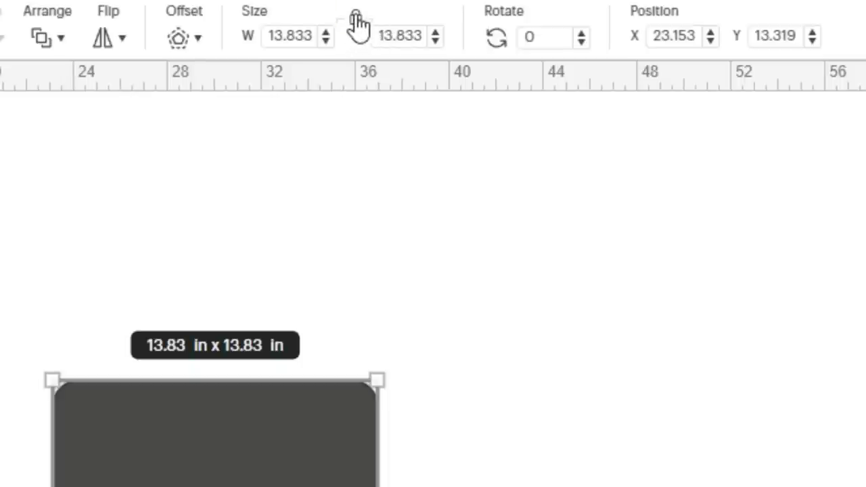
Step: Unlock the rounded square's proportions and set its width to 6.0 in and height to 10.0 in
left_click(330, 59)
left_click(290, 35)
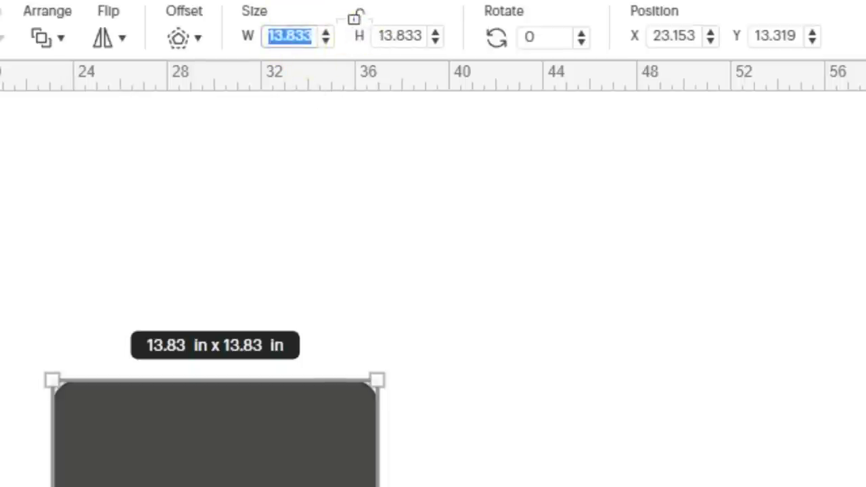
type("6.0")
key("Return")
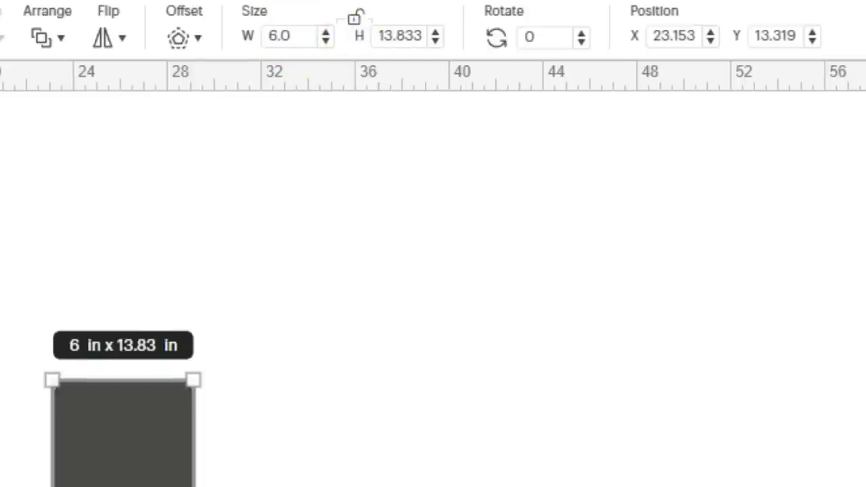
left_click(395, 35)
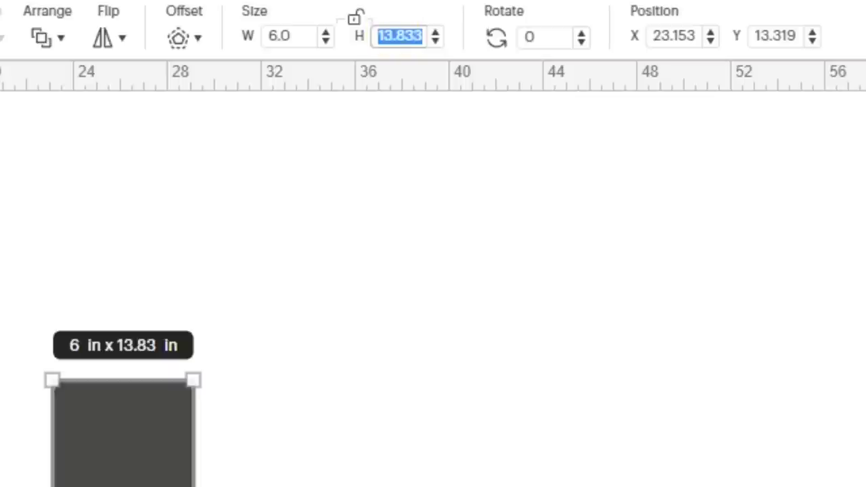
type("10.0")
key("Return")
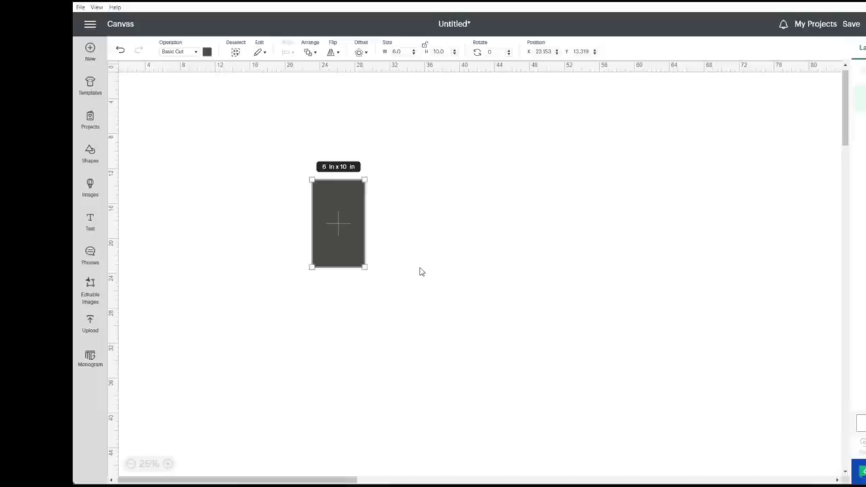
Step: Reposition the 6 x 10 in rounded shape to about X 10.8, Y 19.6 on the canvas
left_click(108, 481)
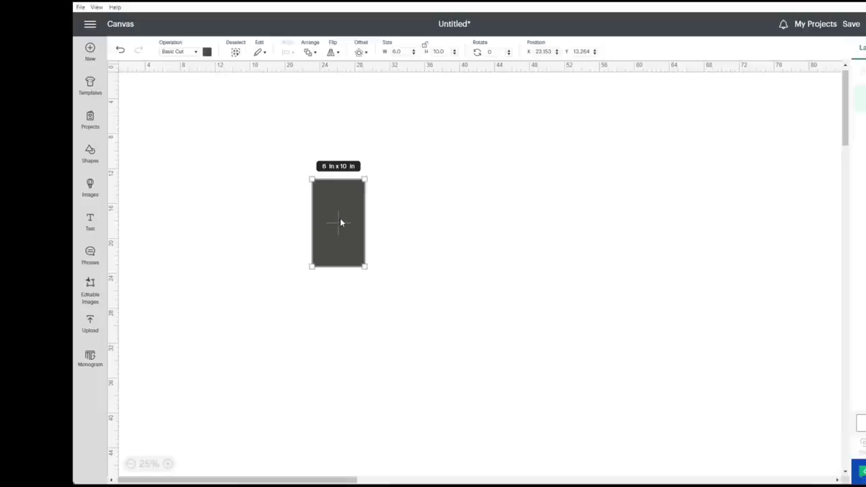
left_click(168, 464)
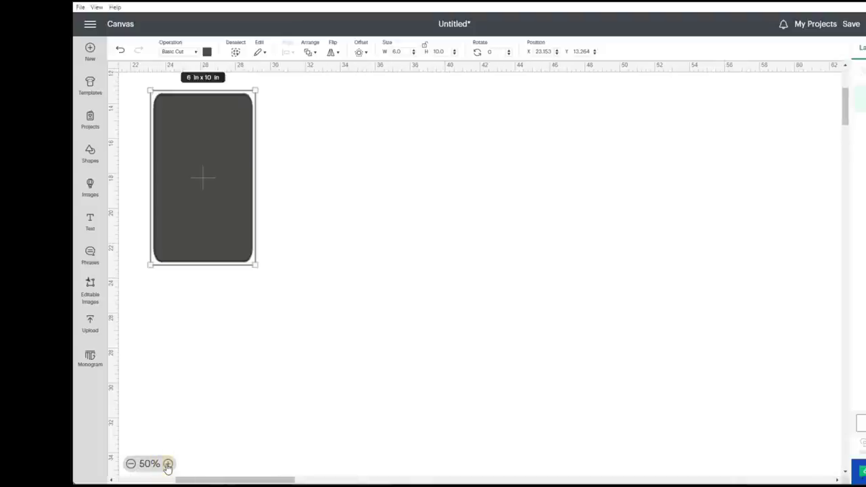
left_click(168, 464)
left_click(170, 479)
left_click_drag(560, 205, 242, 335)
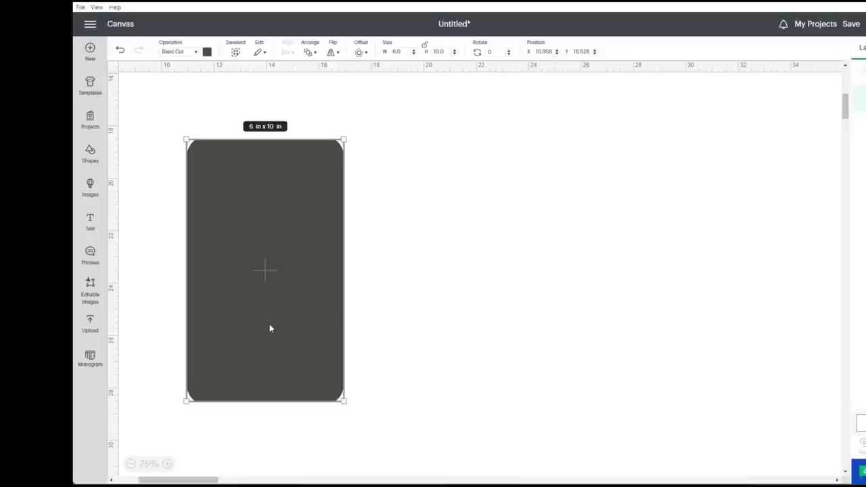
left_click_drag(269, 328, 266, 356)
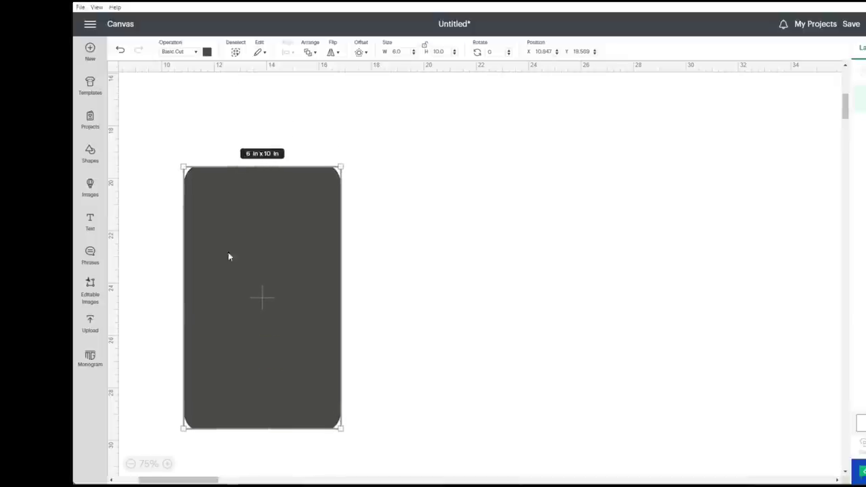
Step: Recolor the rounded shape with a custom greyish tan mixed from the brown swatch
left_click(207, 51)
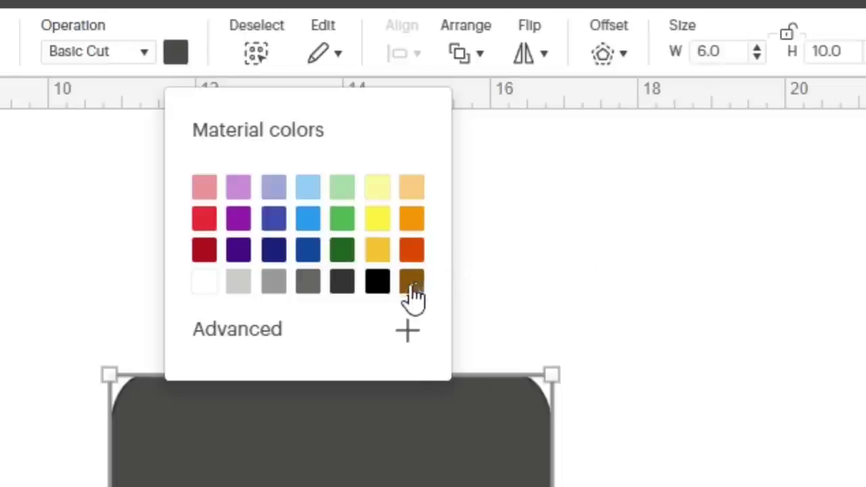
left_click(411, 284)
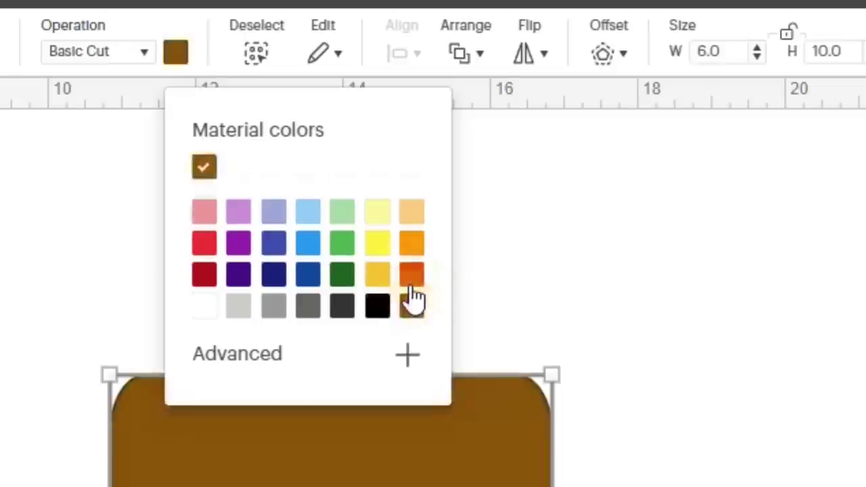
left_click(248, 363)
left_click_drag(404, 468, 221, 415)
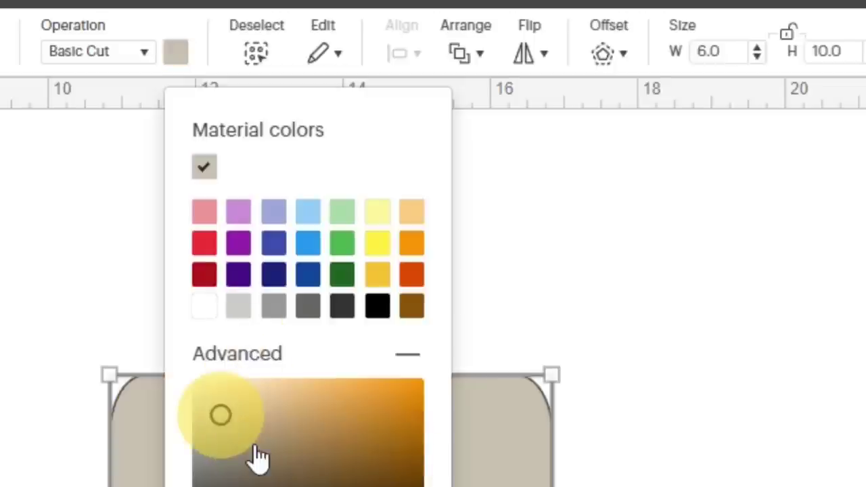
left_click(228, 416)
left_click_drag(228, 417, 236, 424)
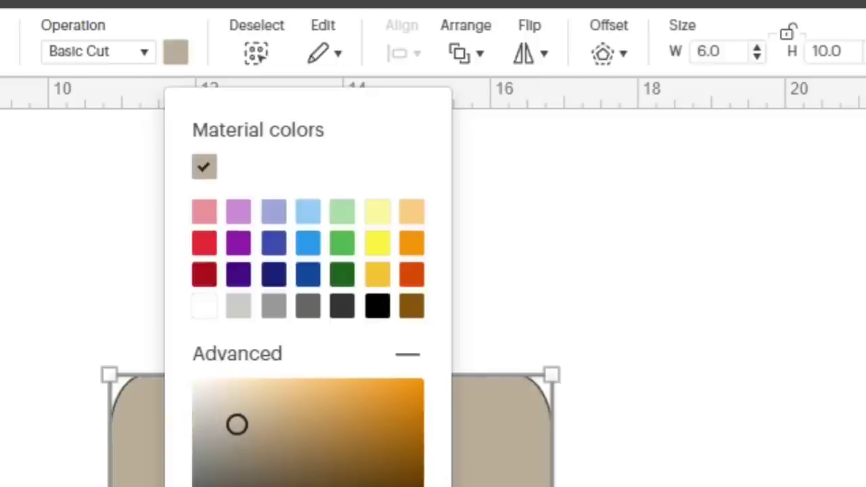
key("Escape")
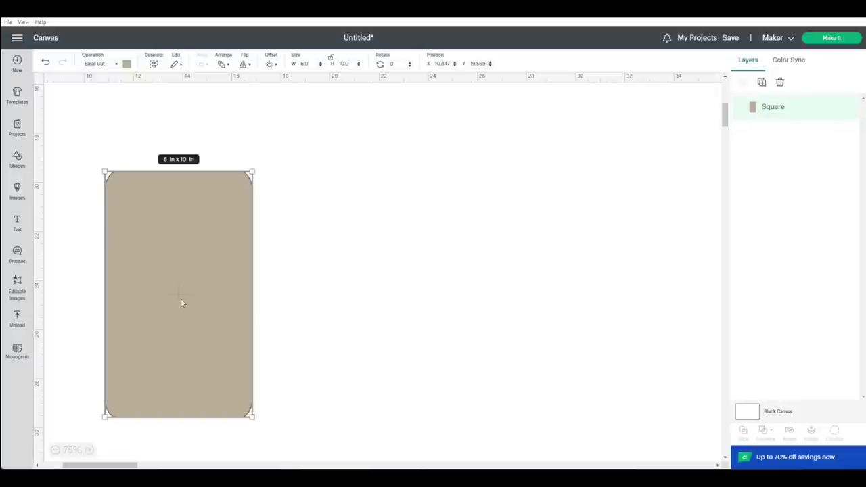
Step: Move the tan shape to about X 9.4, Y 19.8 and duplicate it five times
left_click_drag(180, 298, 163, 329)
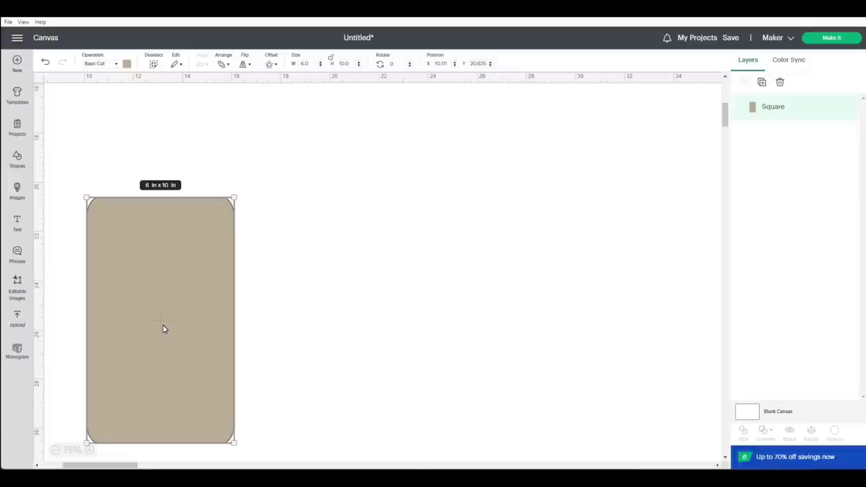
left_click_drag(171, 309, 150, 286)
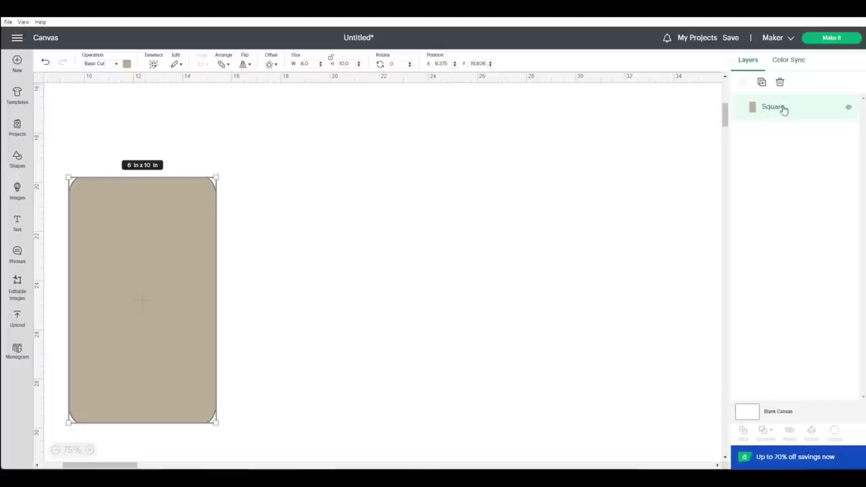
left_click(764, 87)
left_click(764, 87)
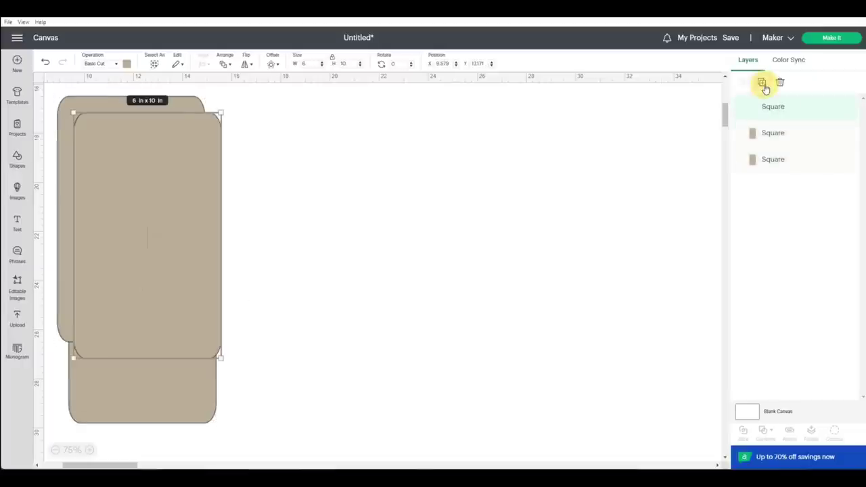
left_click(764, 87)
left_click(765, 87)
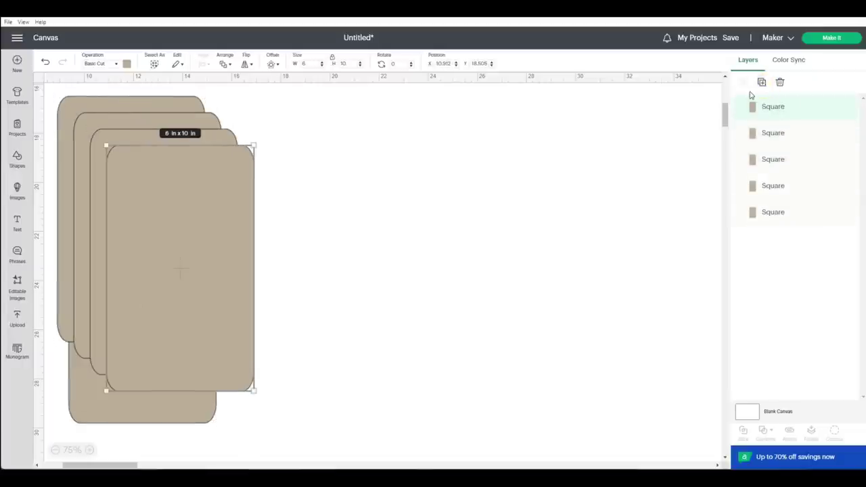
left_click(760, 83)
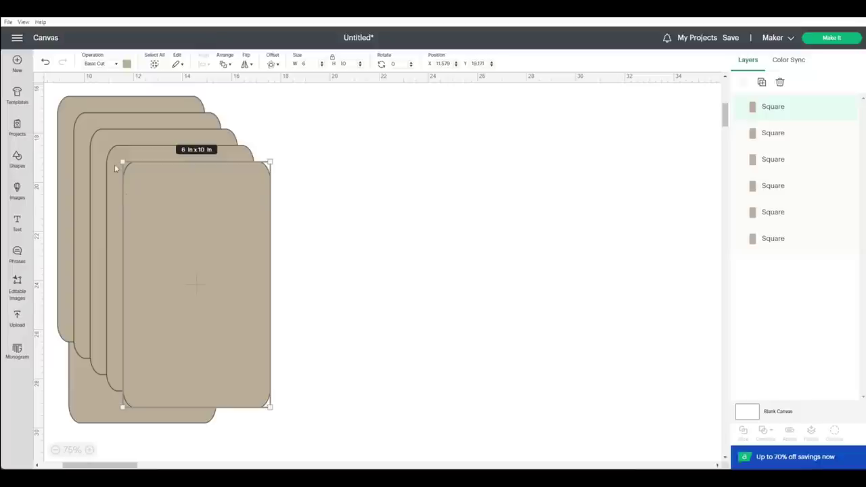
Step: Separate one tan shape from the stack at about X 10.6, Y 21.9, moving the other five away to the lower right
left_click(66, 98)
left_click_drag(54, 90, 194, 253)
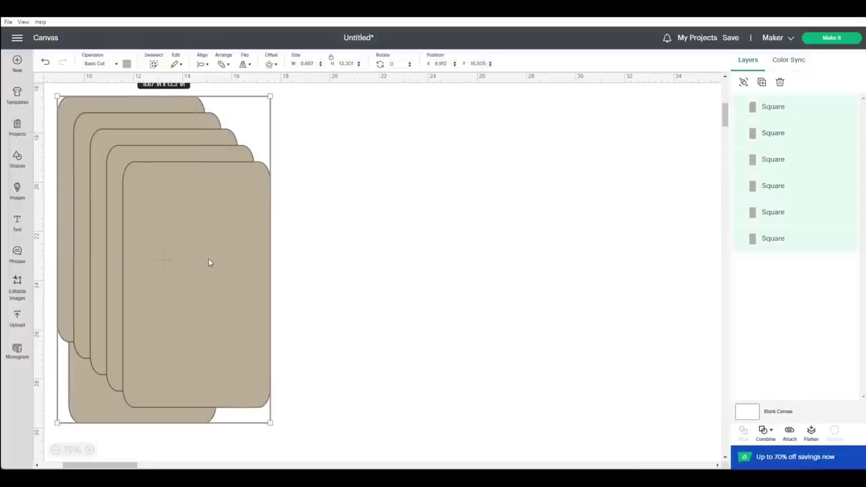
left_click(384, 251)
left_click_drag(259, 245, 576, 181)
left_click_drag(58, 92, 174, 244)
left_click_drag(108, 209, 700, 441)
left_click_drag(498, 262, 161, 395)
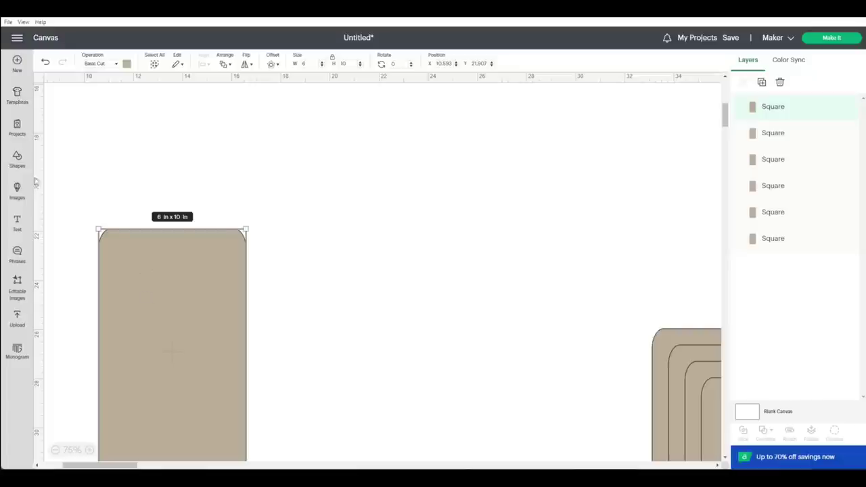
Step: Add a rectangle above the single tan shape, unlock its proportions and set its width to 7.0 in
left_click(16, 158)
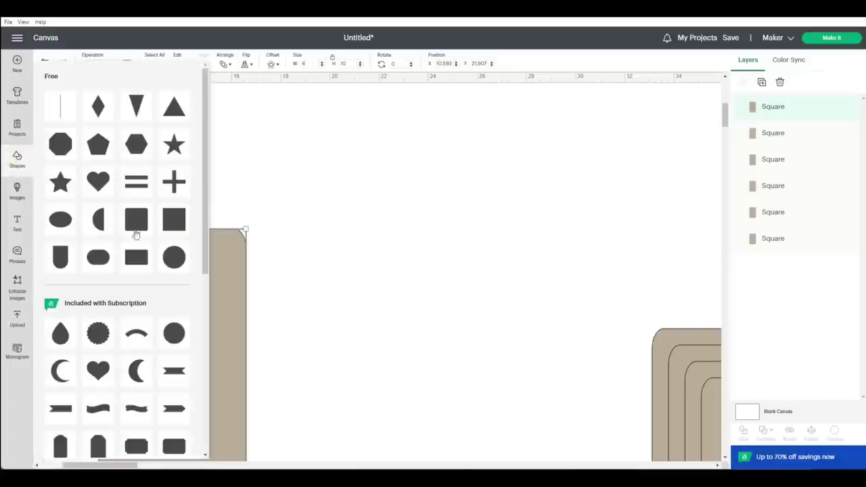
left_click(139, 259)
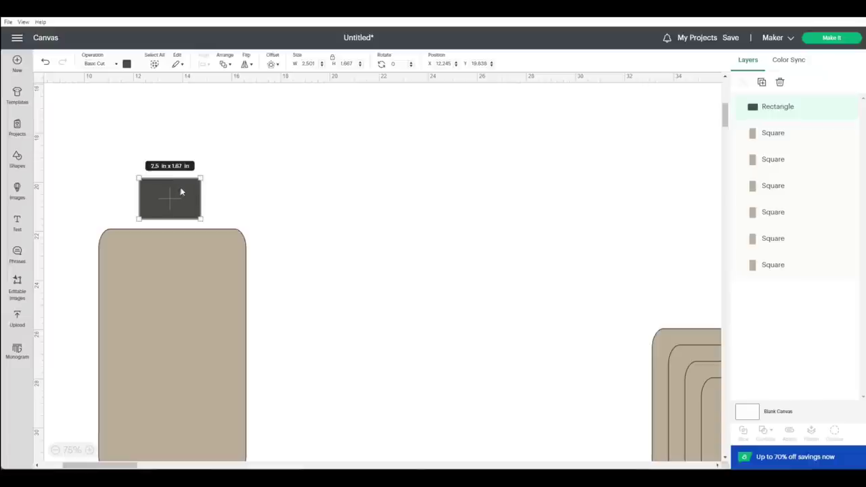
left_click(333, 58)
left_click(310, 63)
type("7.0")
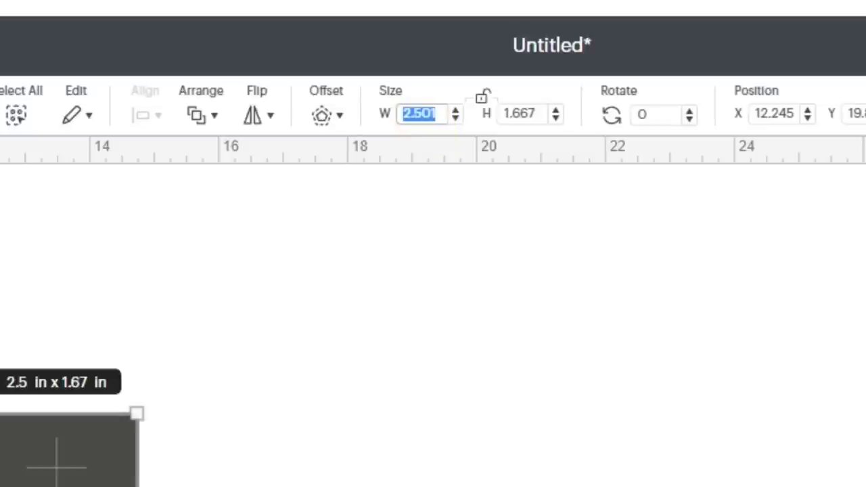
key("Return")
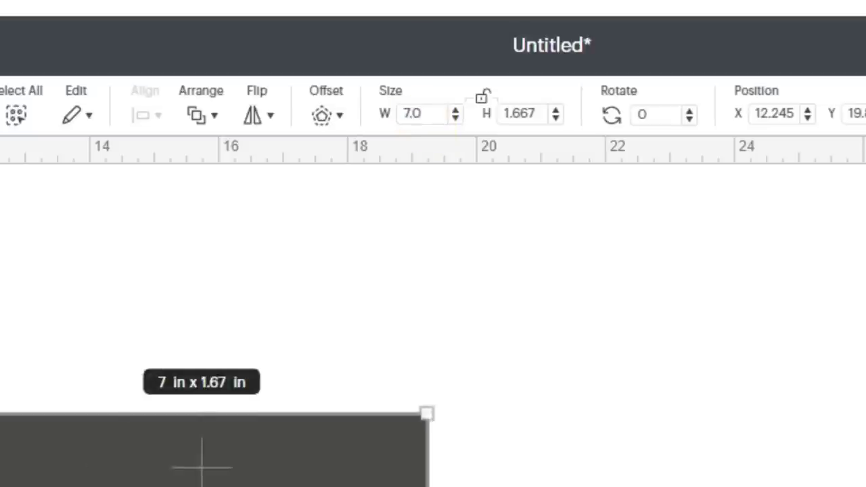
Step: Set the rectangle's height to 5.0 in and move it over the tan shape's upper end at about X 10.5, Y 17.8
left_click(522, 112)
type("5.0")
key("Return")
left_click_drag(277, 332, 244, 233)
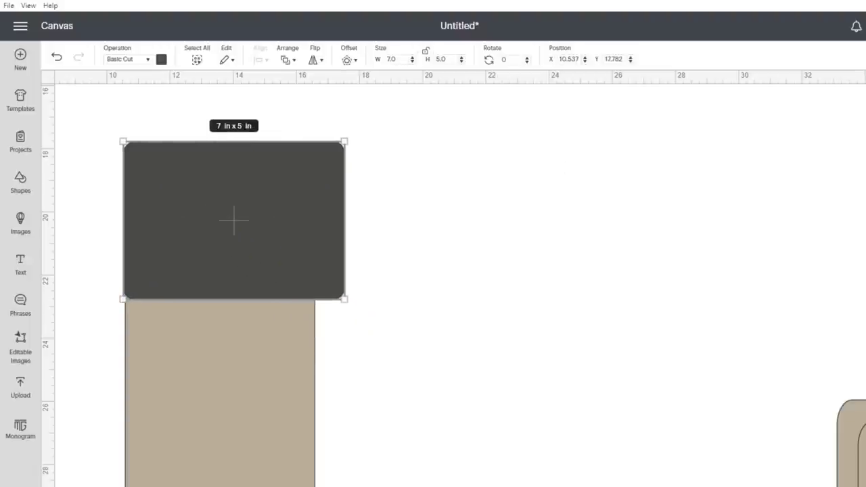
Step: Paste two copies of the 7 x 5 in rectangle and spread them out in a row beside the original
key("ctrl+v")
key("ctrl+v")
left_click_drag(331, 332, 683, 212)
left_click_drag(366, 282, 535, 212)
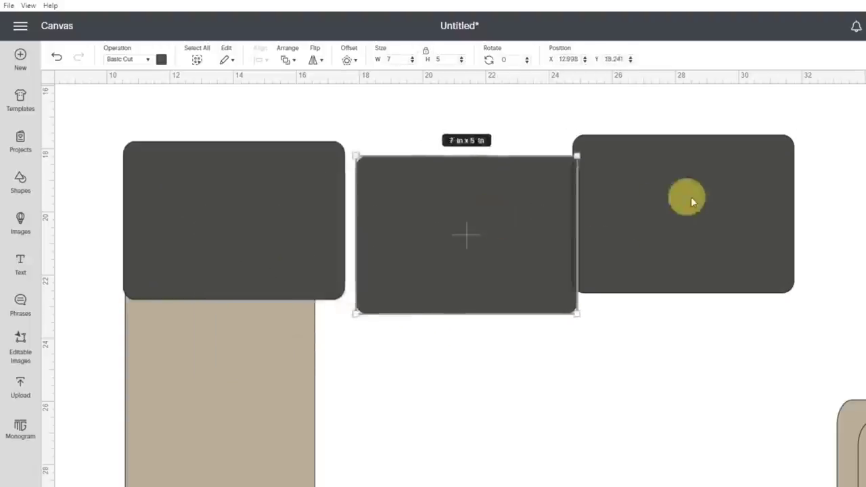
left_click_drag(692, 199, 768, 199)
left_click_drag(491, 208, 519, 195)
Step: Recolor the rectangle above the tan shape green and the middle rectangle red
left_click(253, 212)
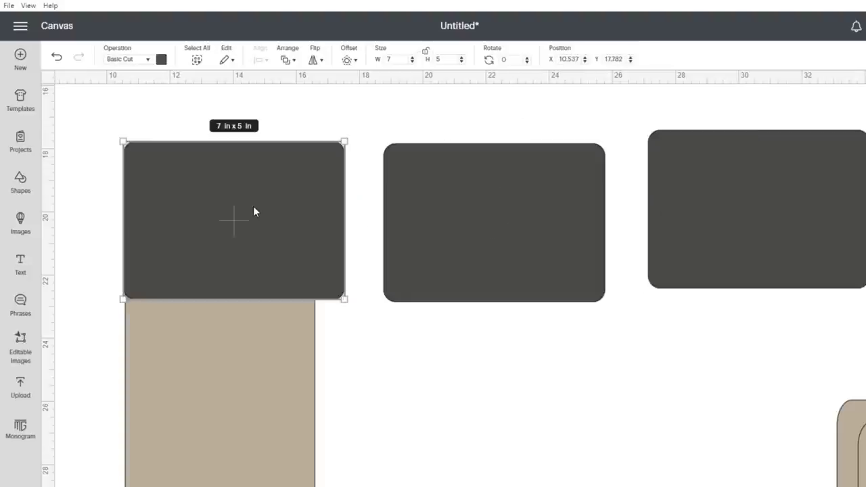
left_click(161, 59)
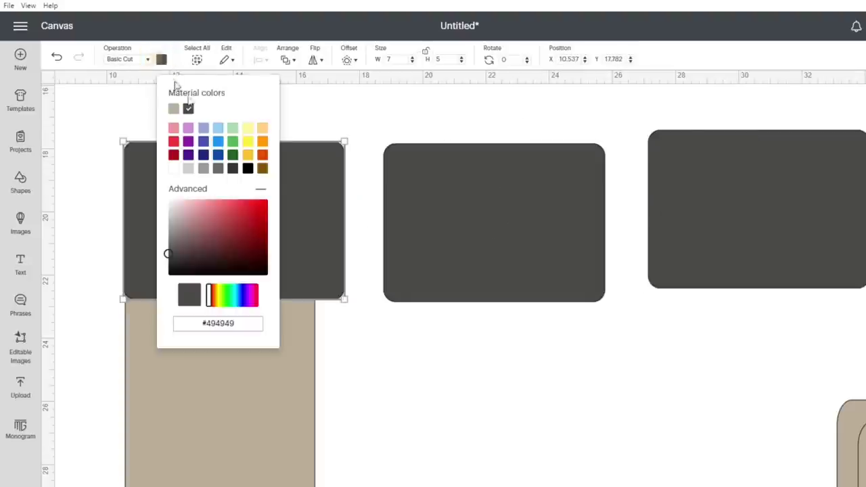
left_click(233, 141)
left_click(467, 212)
left_click(161, 58)
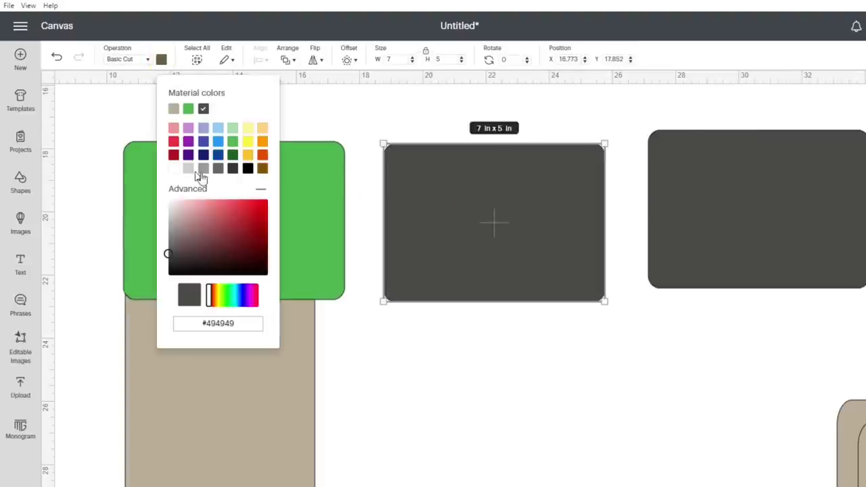
left_click(174, 143)
Step: Recolor the third rectangle with a custom pale pinkish grey, #ded2d2
left_click(721, 188)
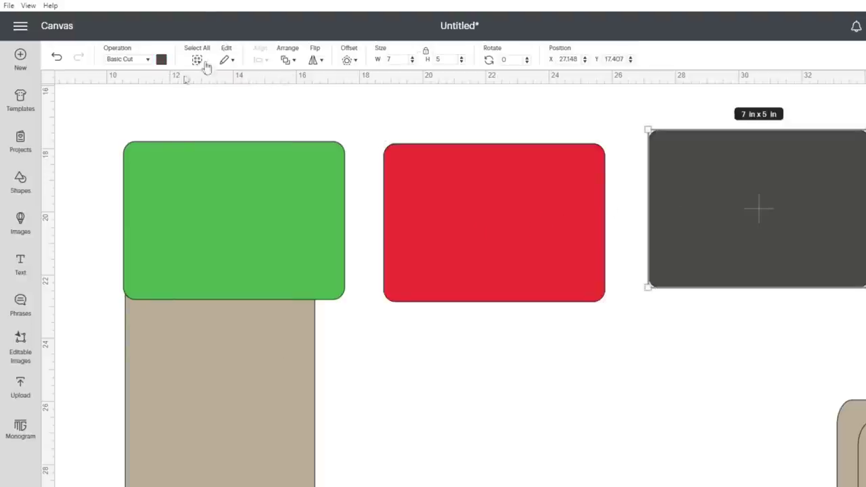
left_click(161, 59)
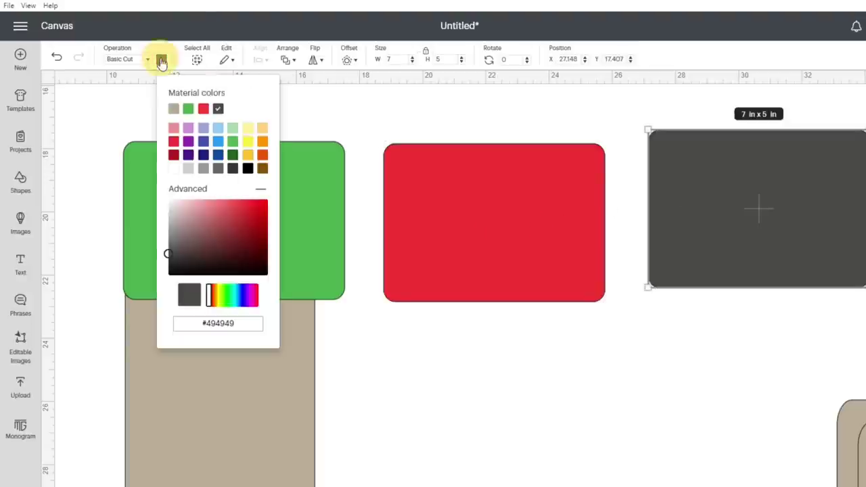
left_click(173, 169)
mouse_move(167, 200)
left_mouse_down()
mouse_move(174, 230)
mouse_move(173, 216)
left_mouse_up()
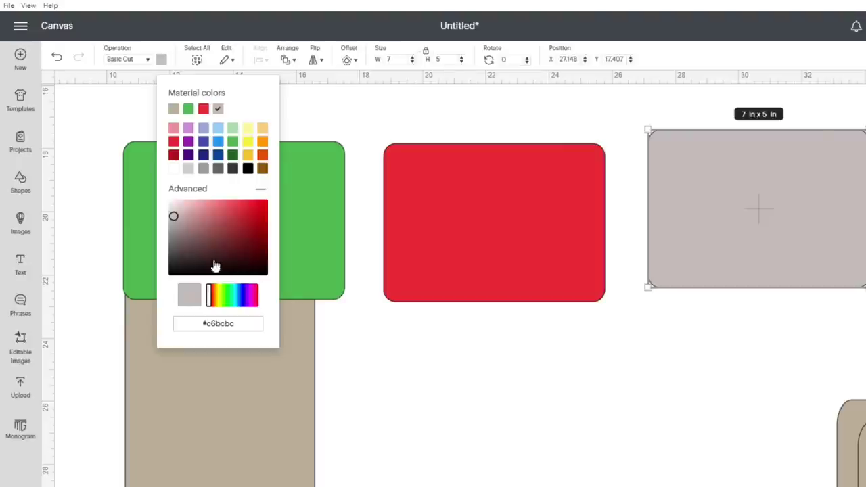
left_click_drag(174, 216, 173, 209)
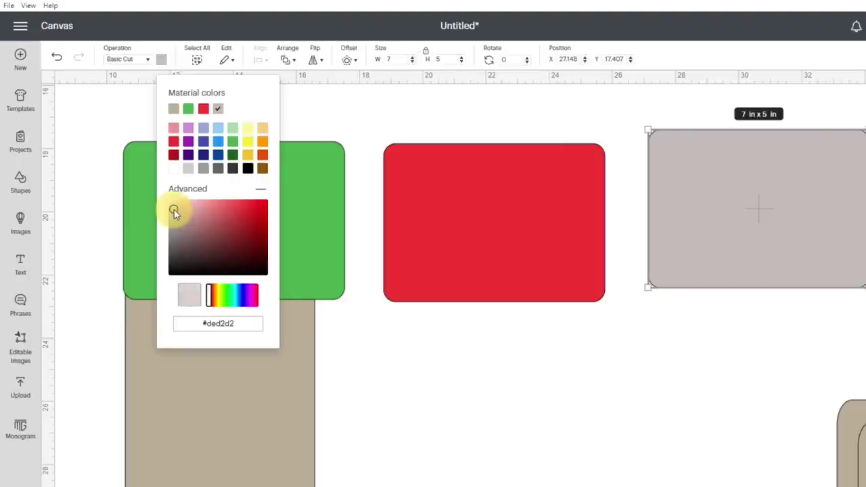
left_click(458, 356)
Step: Move the green rectangle to about X 4.9, Y 15.6 and the single tan shape below it to about X 5.2, Y 23.5
left_click_drag(706, 251, 723, 261)
left_click_drag(301, 224, 292, 189)
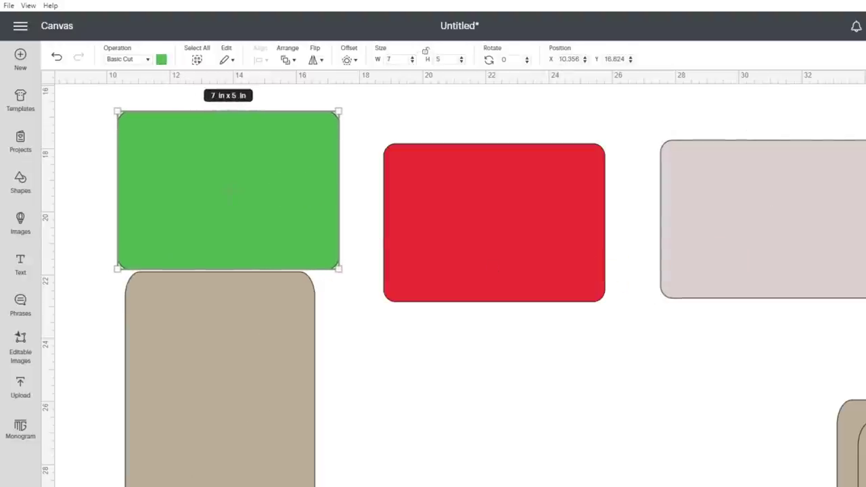
scroll(484, 335, "down", 1)
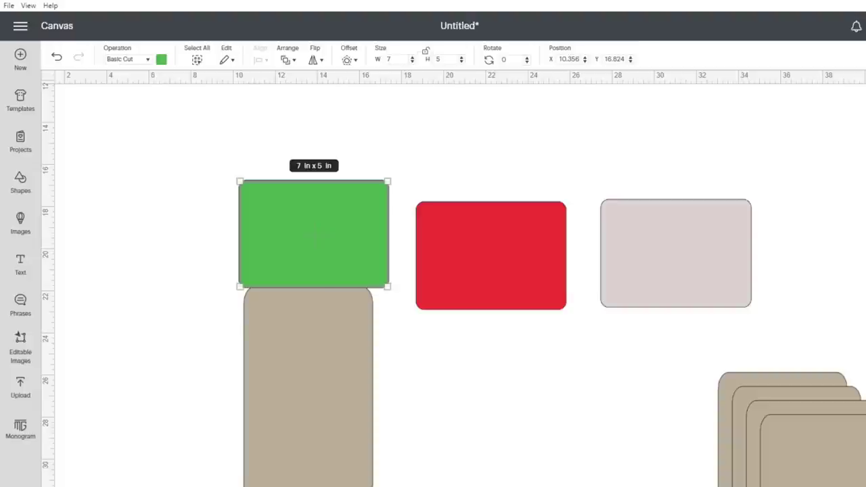
left_click_drag(320, 224, 205, 196)
left_click_drag(293, 374, 182, 433)
Step: Add the text MILO and set it in the system font Big Yummy
left_click(190, 206)
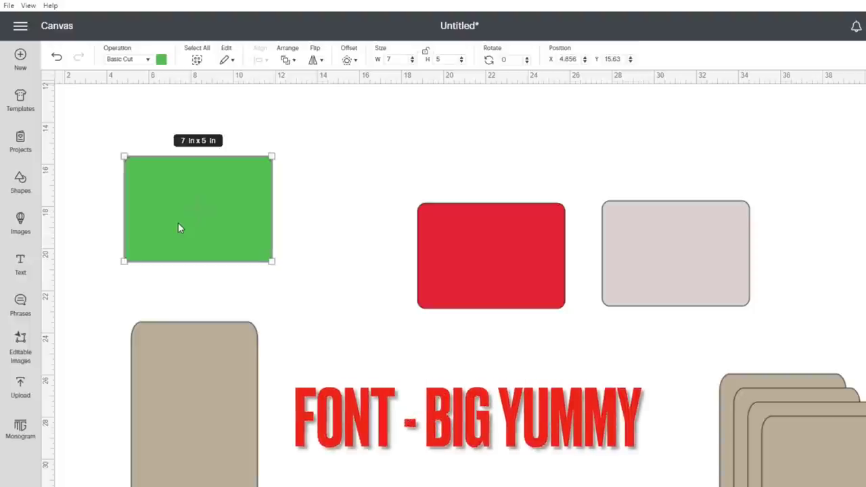
left_click(20, 264)
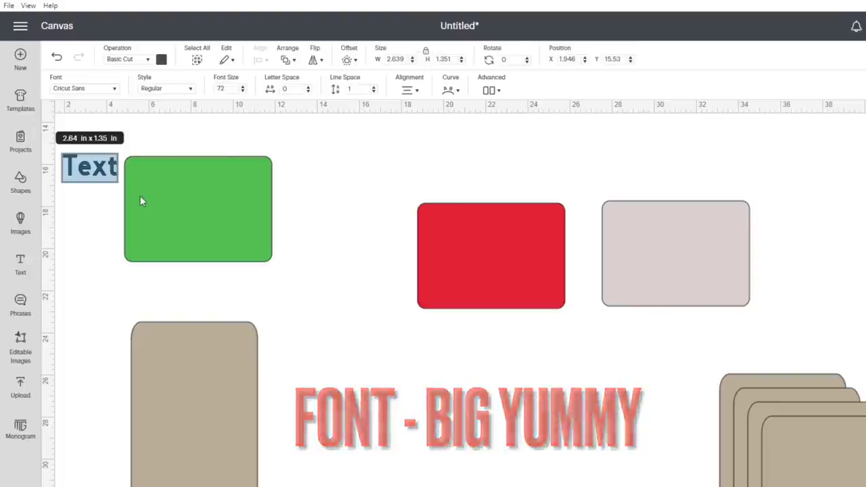
type("MILO")
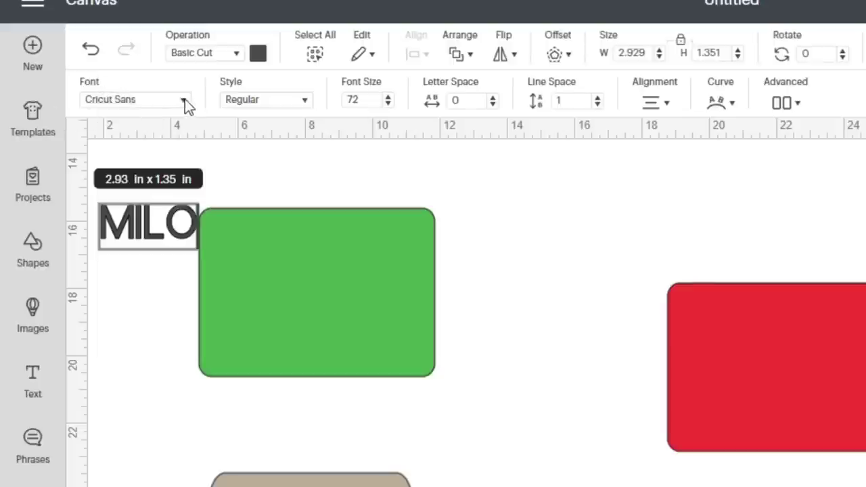
left_click(181, 102)
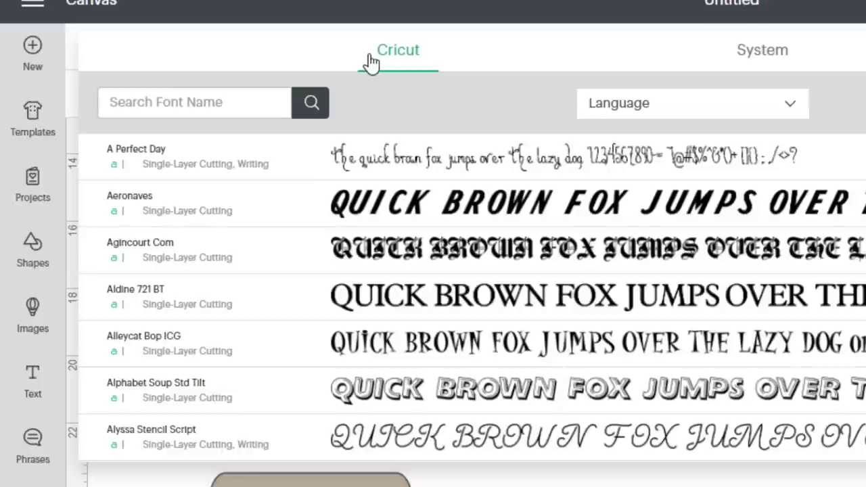
left_click(783, 58)
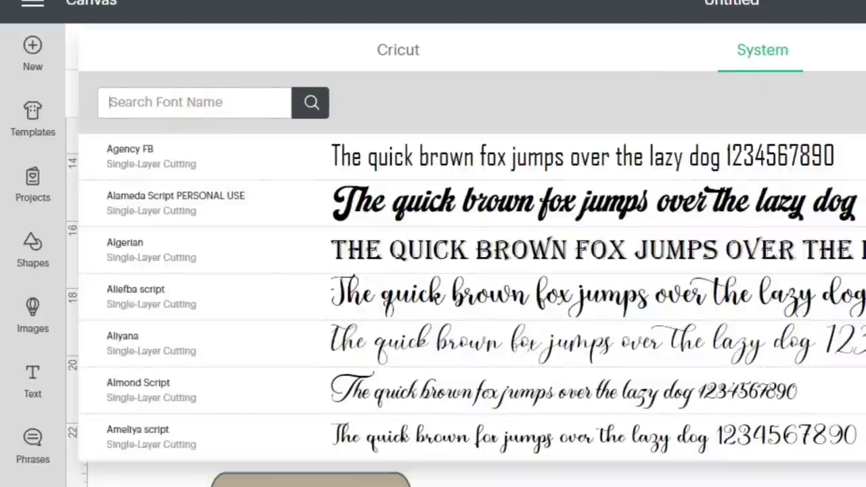
type("BIG YUMMY")
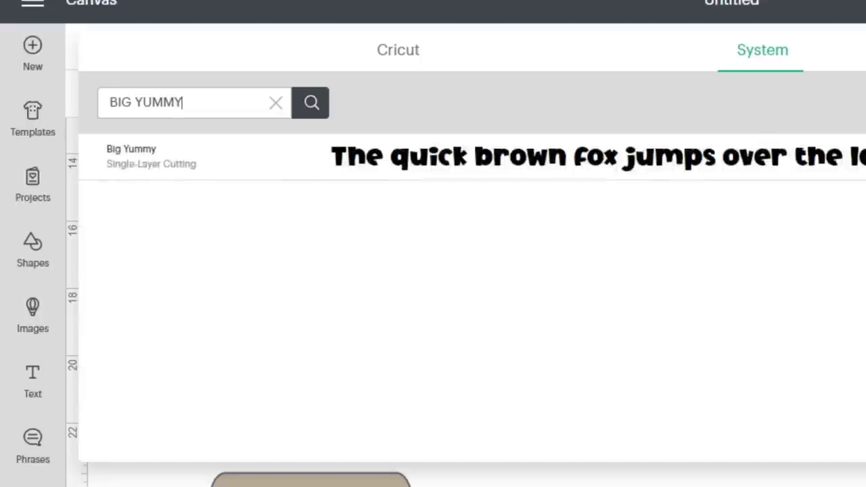
left_click(412, 158)
Step: Place the MILO text on the green rectangle and, with proportions unlocked, resize it to about 6.27 x 2.86 in
left_click_drag(215, 203, 333, 261)
mouse_move(400, 301)
left_mouse_down()
mouse_move(418, 303)
mouse_move(406, 301)
left_mouse_up()
left_click_drag(399, 297, 379, 298)
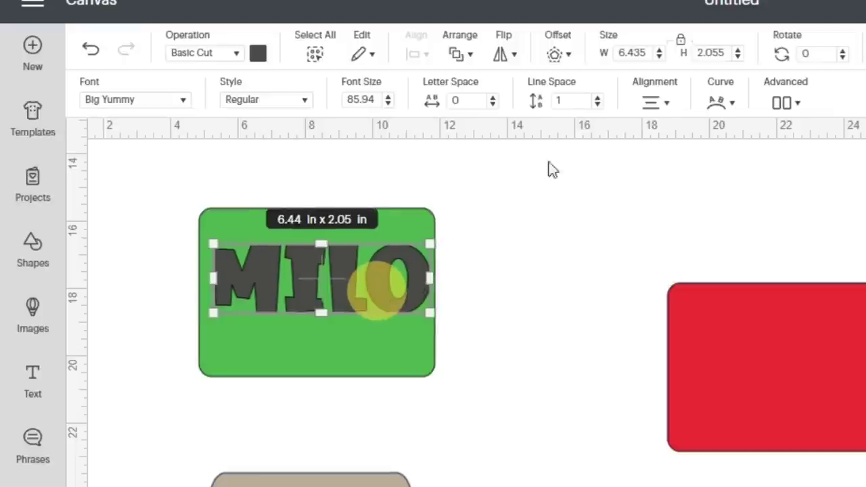
left_click(680, 41)
left_click_drag(429, 312, 418, 338)
left_click_drag(380, 312, 377, 302)
left_click(481, 350)
Step: Recolor the MILO text white
left_click(404, 296)
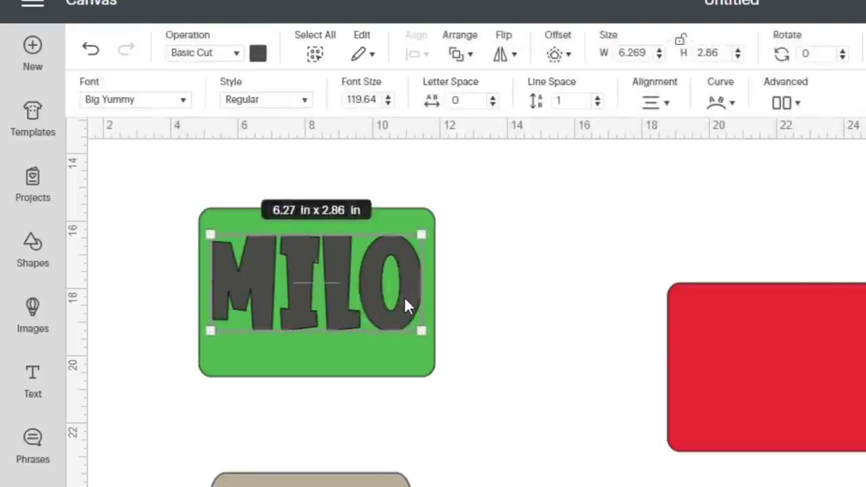
left_click(259, 54)
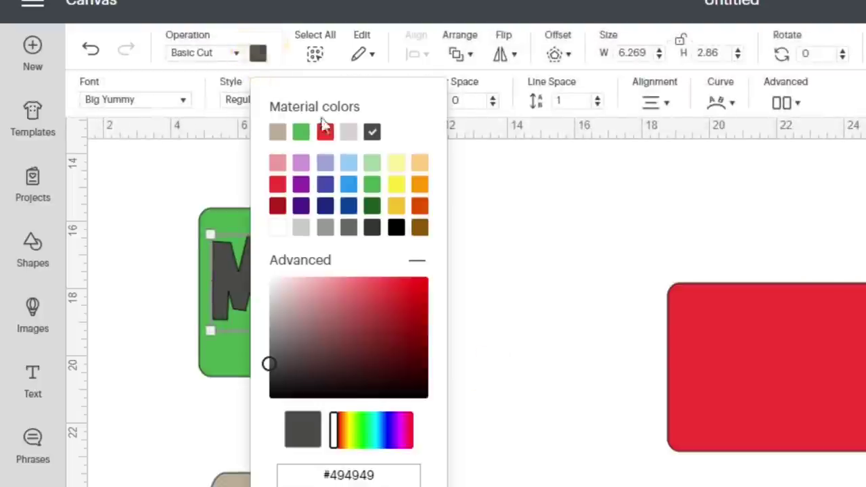
left_click(278, 228)
left_click(532, 307)
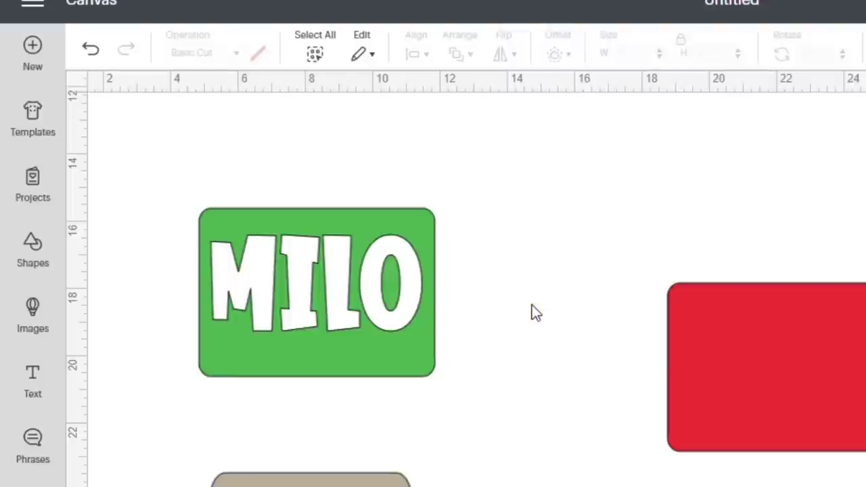
Step: Recolor the MILO text with the red already used for the middle rectangle
left_click(341, 290)
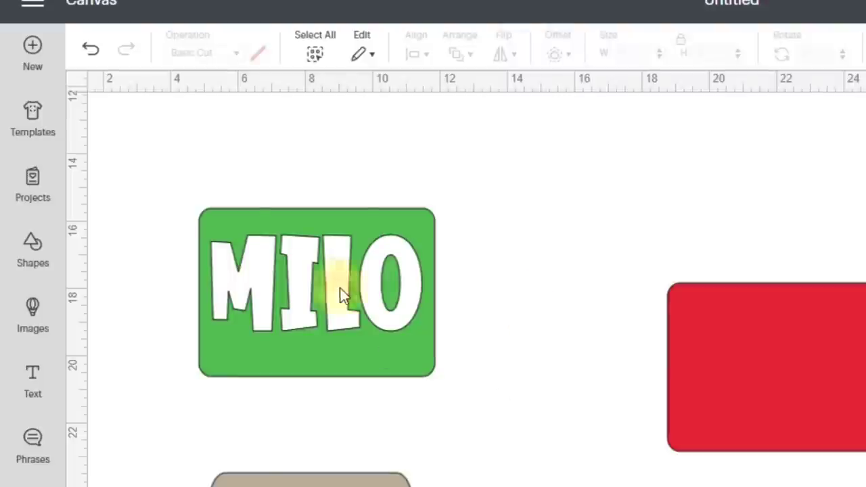
left_click(260, 66)
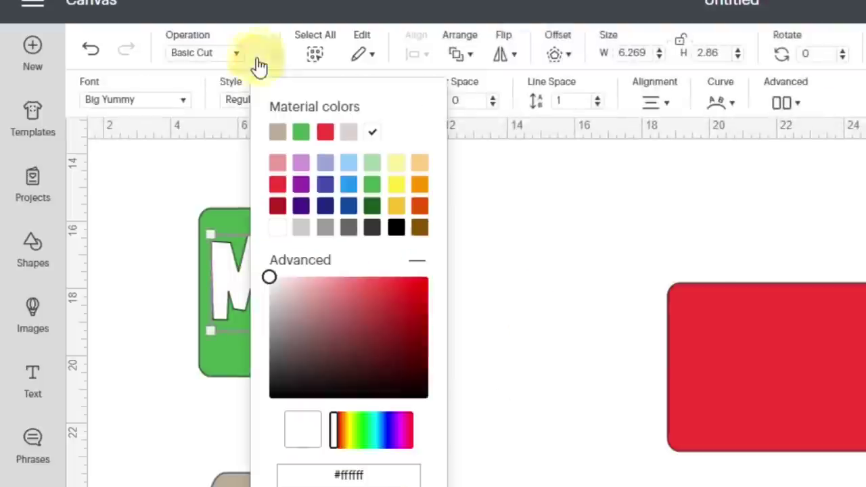
left_click(325, 131)
left_click(465, 335)
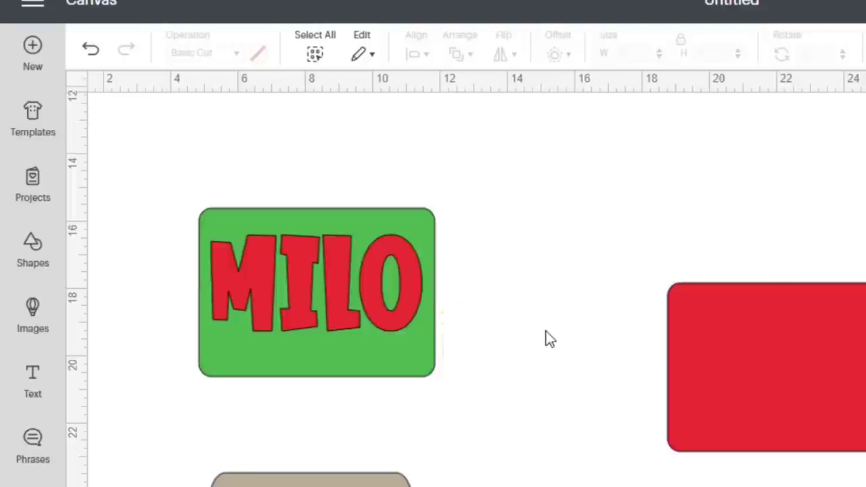
Step: Nudge MILO within the green rectangle and move the tan shape up directly beneath it to about X 5.3, Y 20.8
left_click_drag(369, 318, 366, 311)
left_click(310, 480)
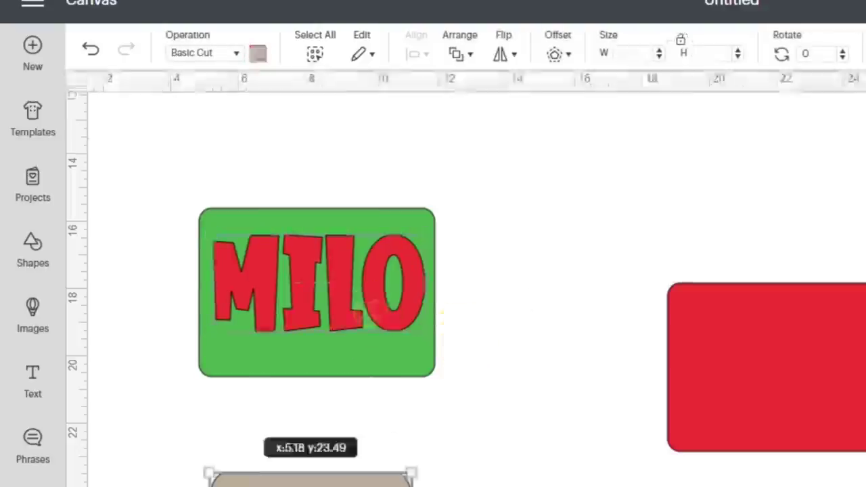
left_click_drag(359, 486, 367, 444)
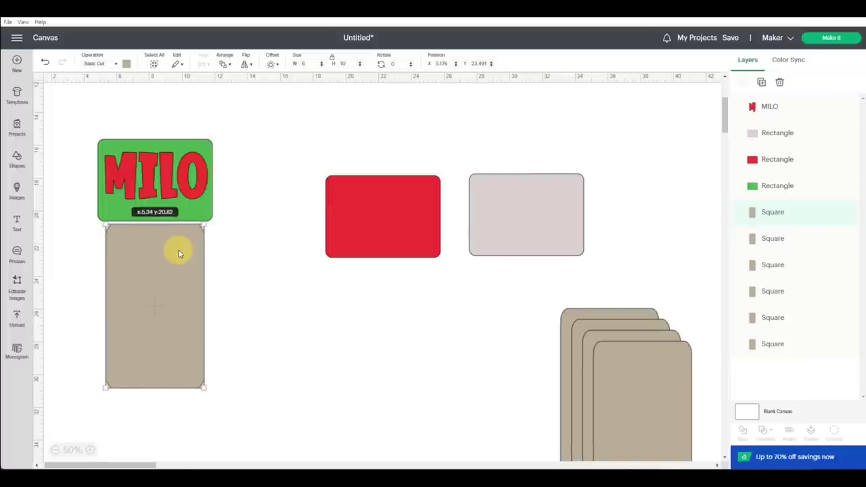
left_click_drag(179, 254, 178, 253)
Step: Search the image library for "i BELIEVE IN SANTA PAWS" and insert the round black design with the Santa hat and two paw prints
left_click(17, 189)
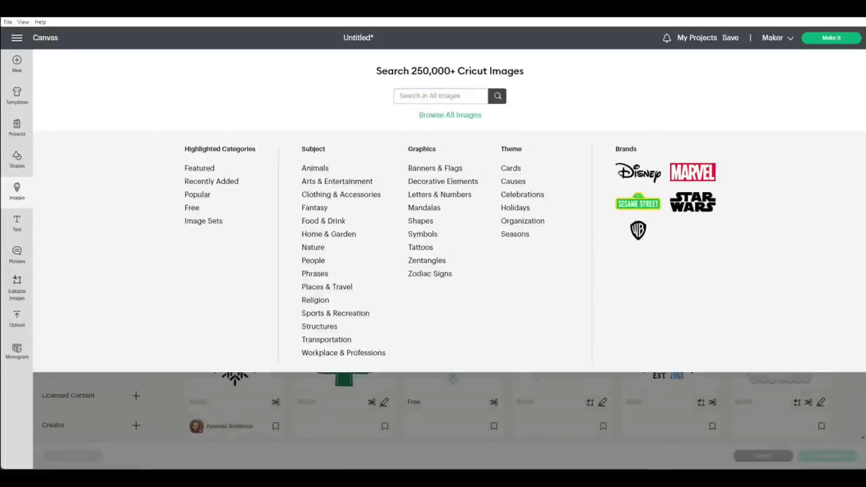
type("i")
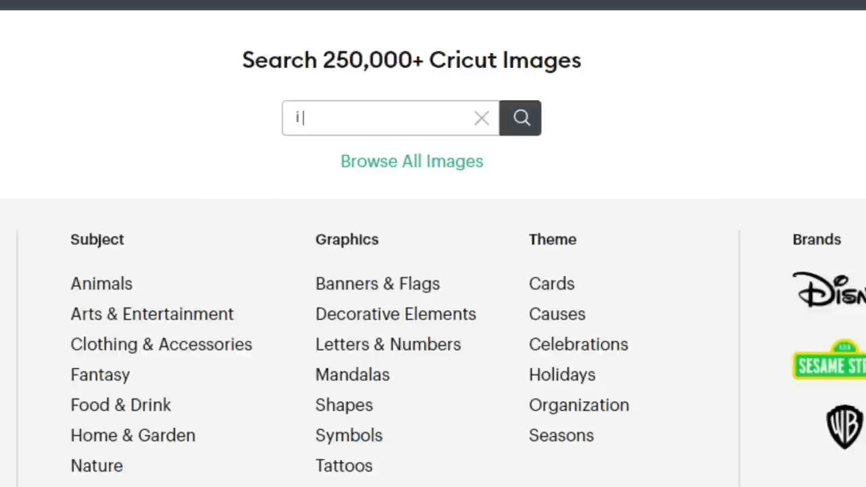
type(" BELIEVE I")
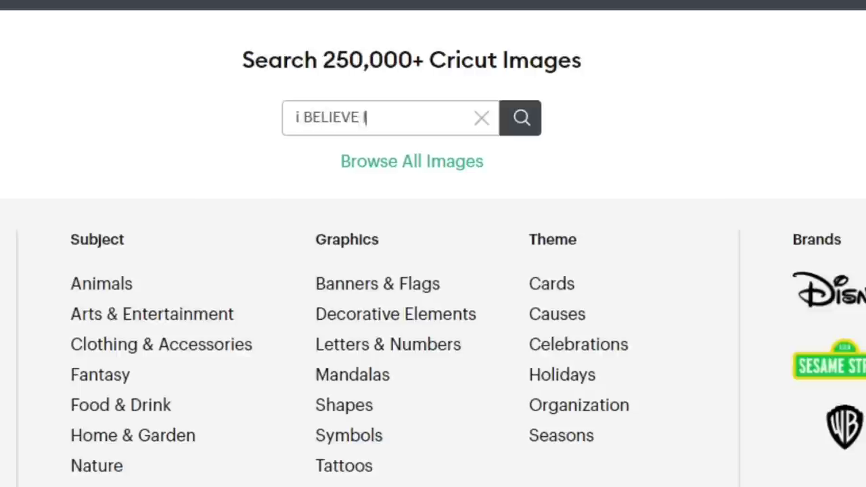
type("N SANTA PAWS")
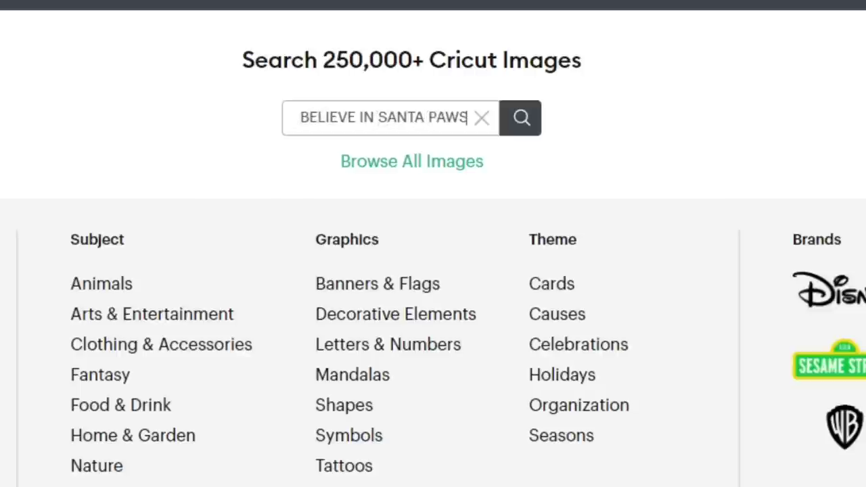
key("Return")
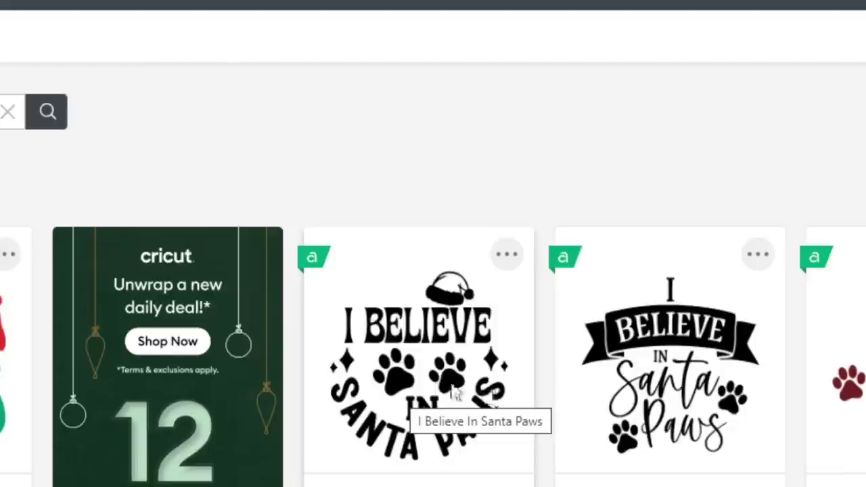
left_click(415, 369)
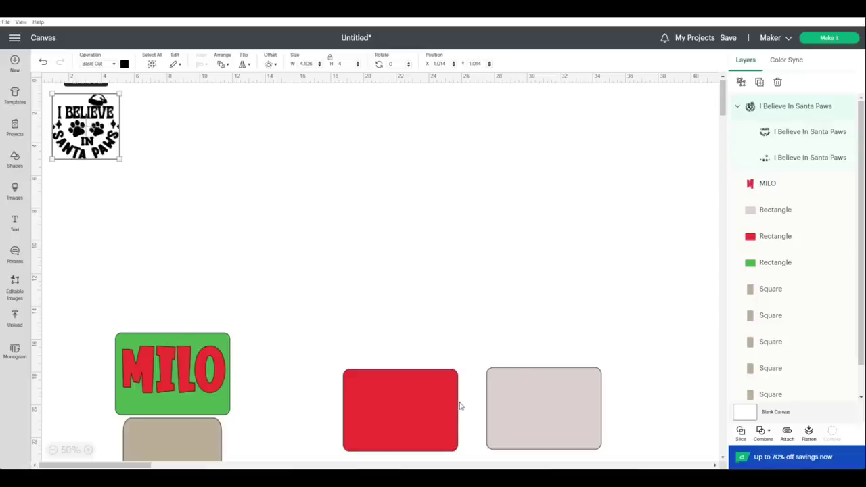
Step: Move the I Believe In Santa Paws design onto the tan shape below MILO, at about X 6.2, Y 22.7
left_click_drag(96, 138, 184, 201)
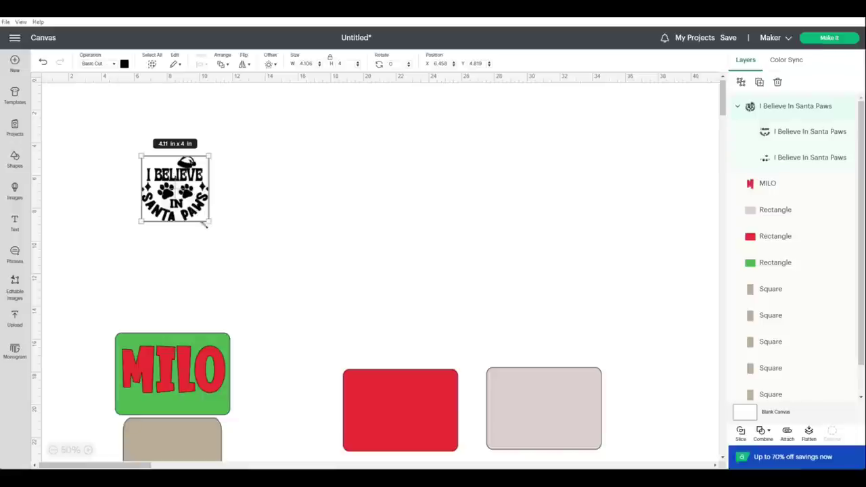
scroll(265, 308, "down", 3)
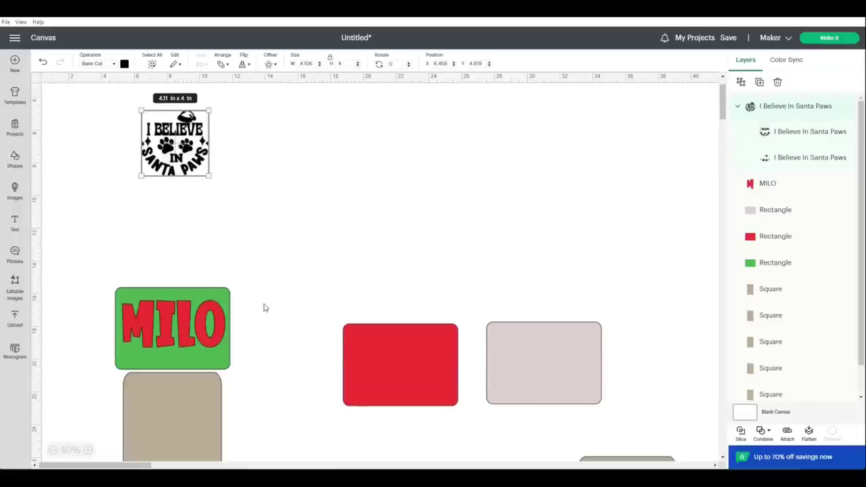
scroll(264, 238, "down", 3)
left_click_drag(194, 116, 190, 411)
scroll(248, 392, "down", 6)
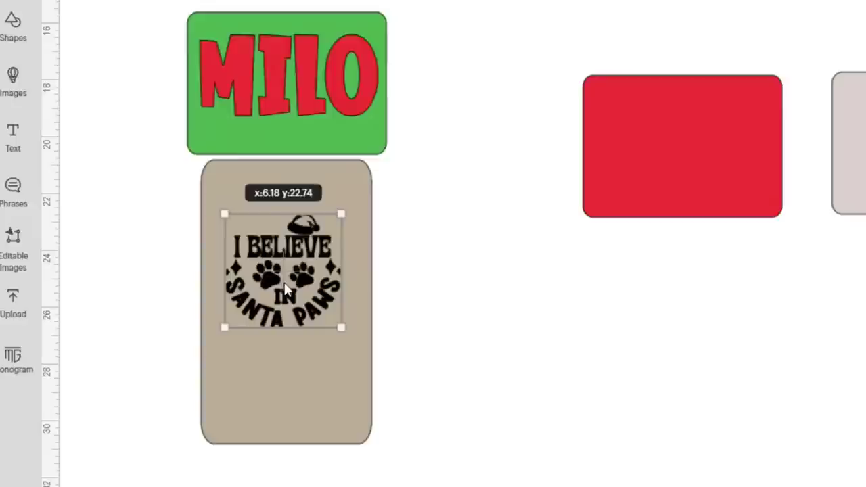
Step: Enlarge the I Believe In Santa Paws design to about 5.45 x 5.31 in and position it across the tan shape's width
left_click_drag(172, 313, 164, 308)
left_click_drag(327, 320, 360, 356)
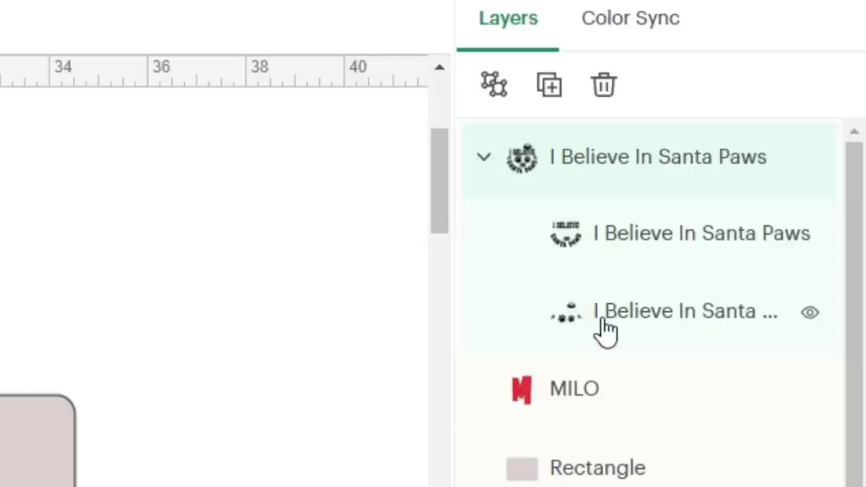
left_click_drag(605, 330, 650, 329)
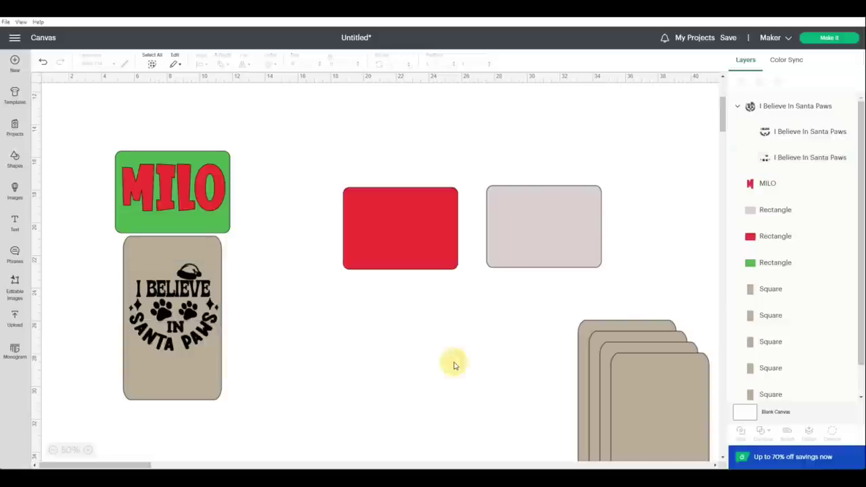
Step: Hide both Santa hat contours in the design's paw-print layer, keeping the paws and stars
left_click(179, 323)
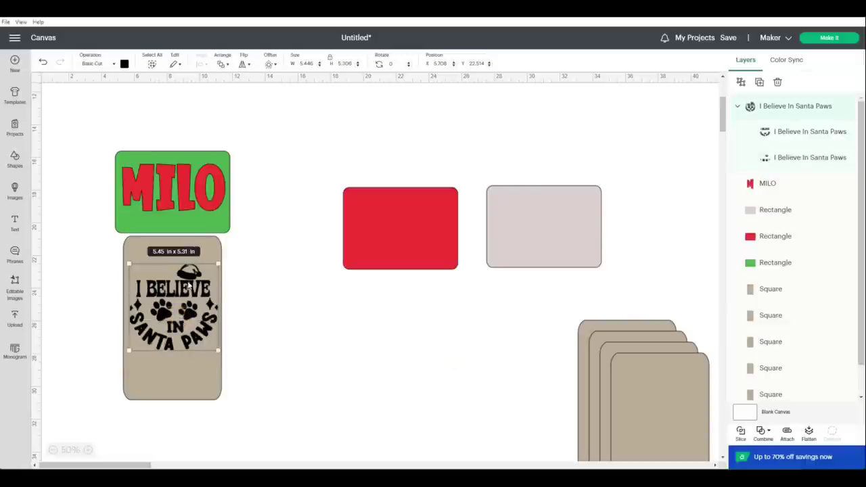
left_click(803, 158)
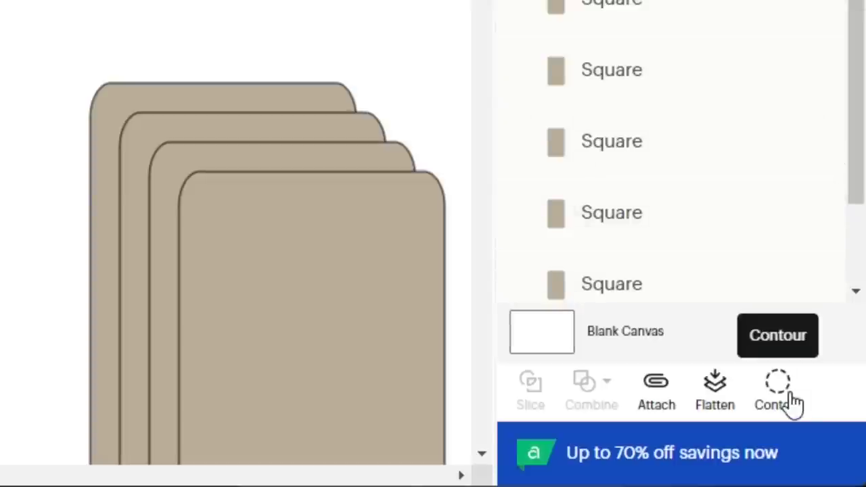
left_click(779, 392)
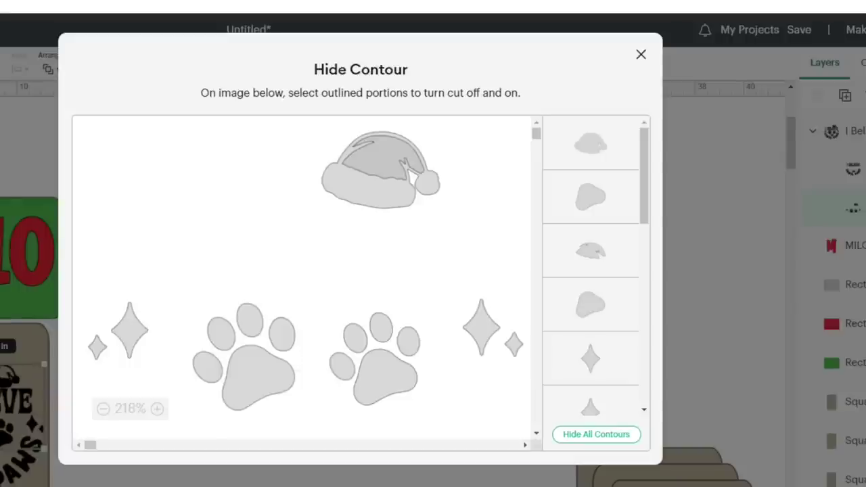
left_click(589, 155)
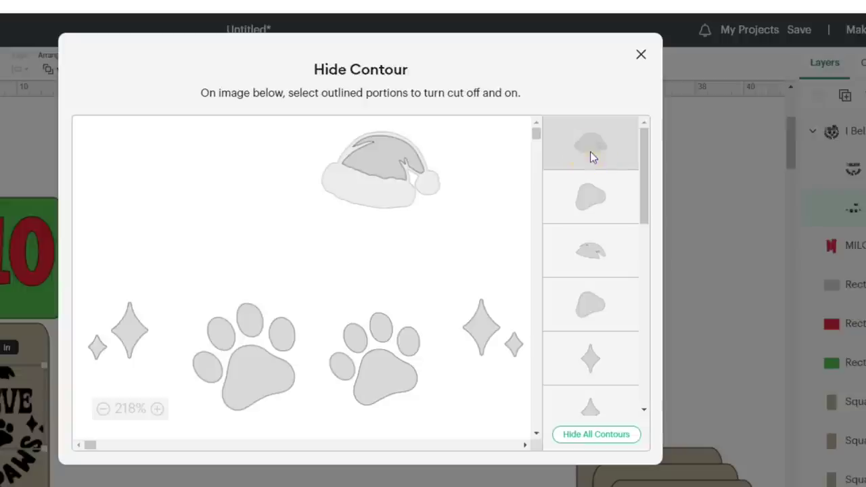
left_click(592, 251)
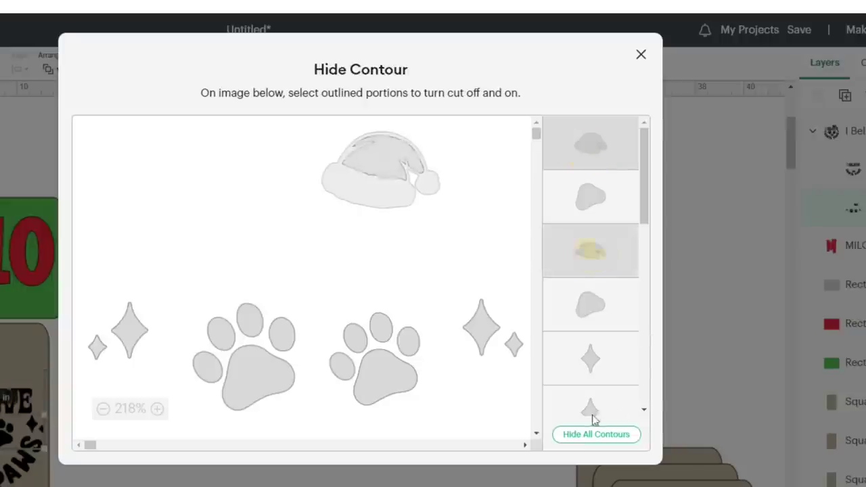
left_click(643, 57)
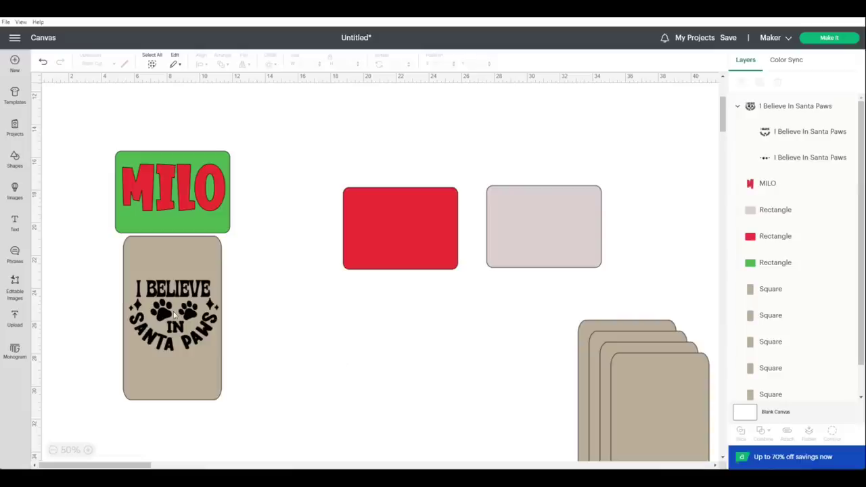
Step: Nudge the whole I Believe In Santa Paws design to about X 5.6 and recolor it with the red material color used for MILO
left_click(174, 314)
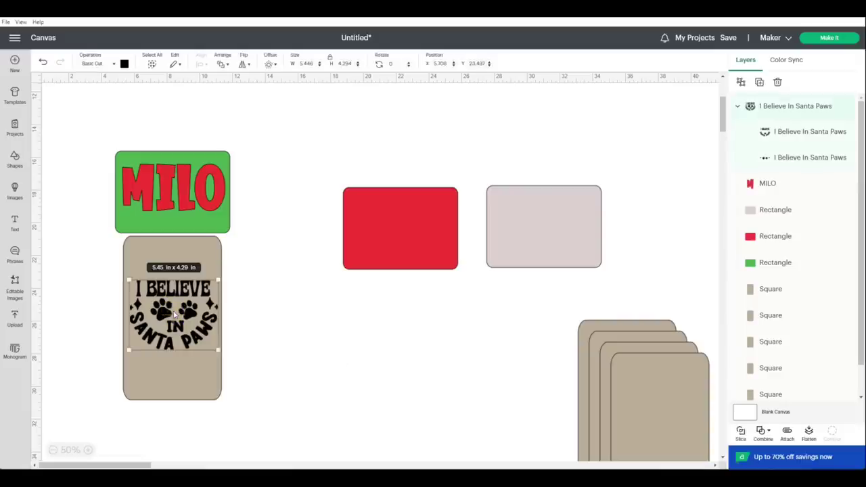
left_click_drag(173, 313, 173, 315)
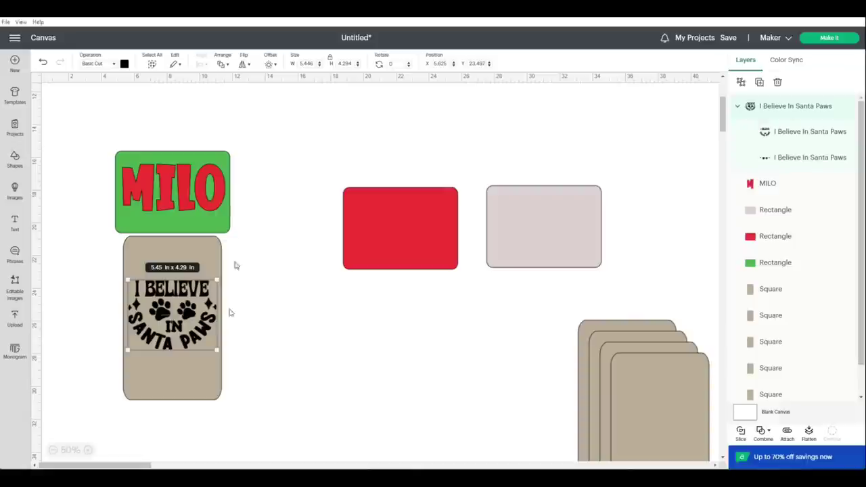
left_click(123, 63)
left_click(156, 103)
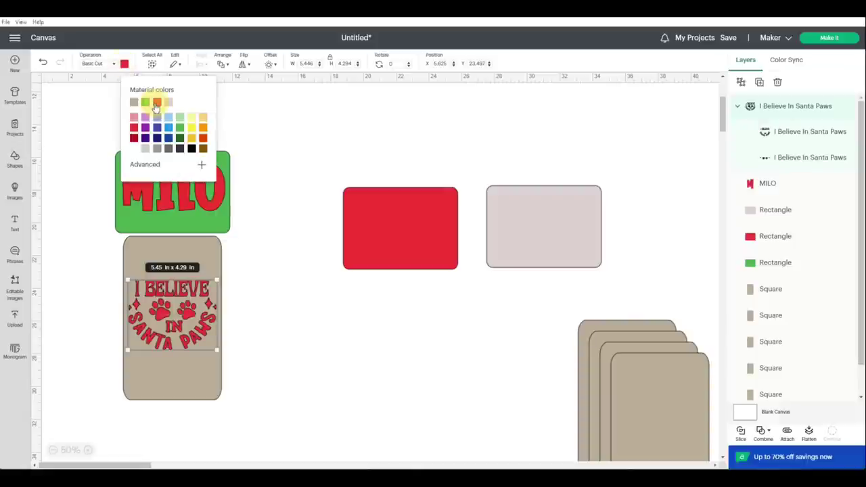
left_click(305, 240)
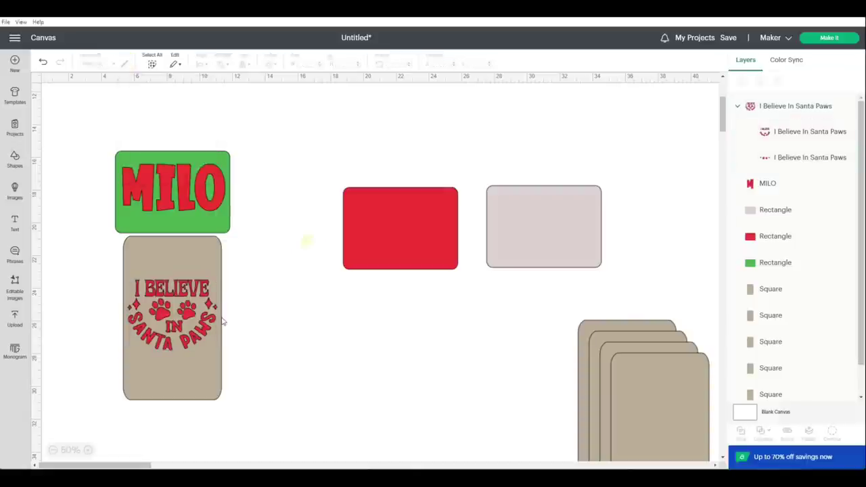
Step: Enlarge the red Santa Paws design to about 5.56 x 4.38 in and move it lower on the tan shape, to about X 5.5, Y 24.2
left_click(194, 333)
left_click_drag(217, 350, 190, 345)
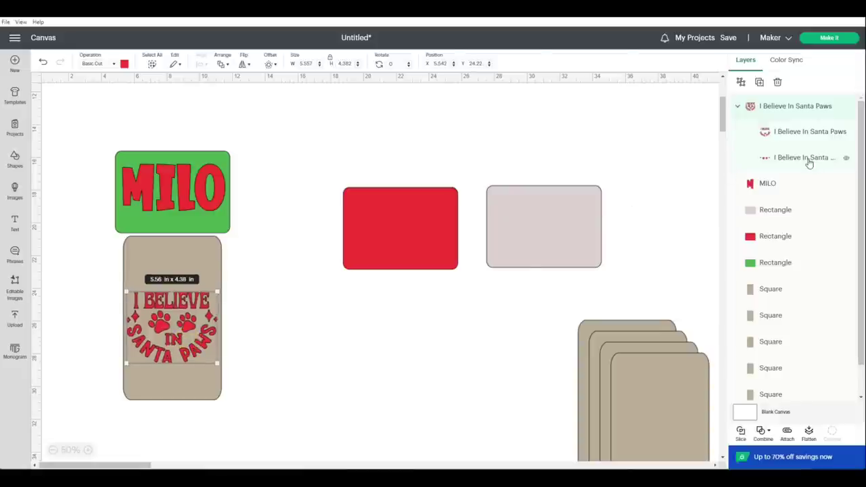
Step: Select only the lettering layer of the I Believe In Santa Paws design
left_click(799, 133)
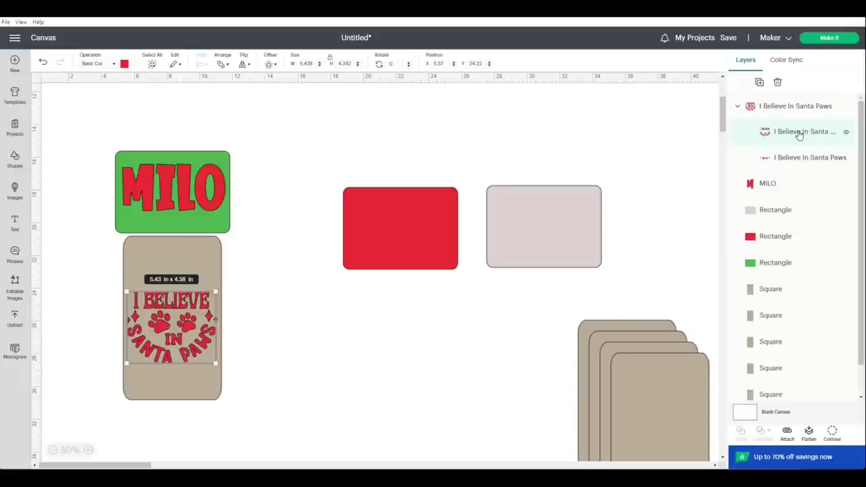